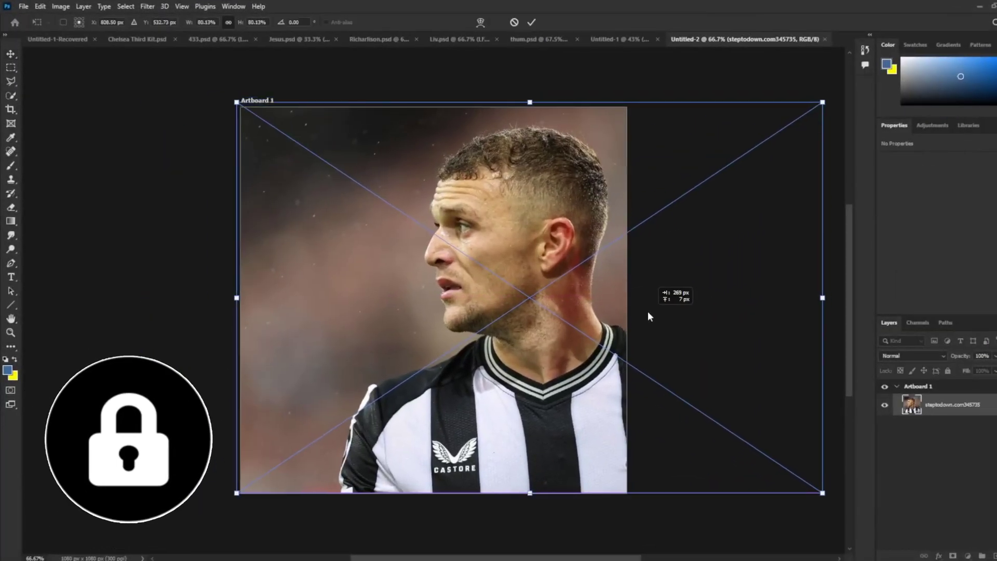
# Scale up and reposition the Newcastle player photo to fill the square artboard.
pyautogui.moveTo(725, 307); pyautogui.dragTo(622, 312)
pyautogui.scroll(2, 622, 312)
pyautogui.press('Return')
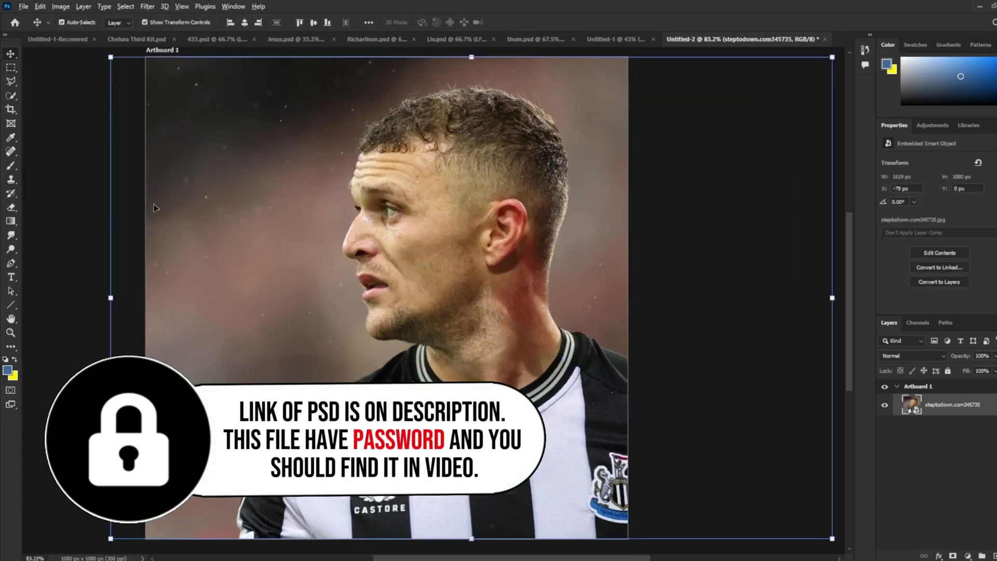
# Raise the photo's exposure in the Camera Raw Filter.
pyautogui.click(165, 6)
pyautogui.click(189, 88)
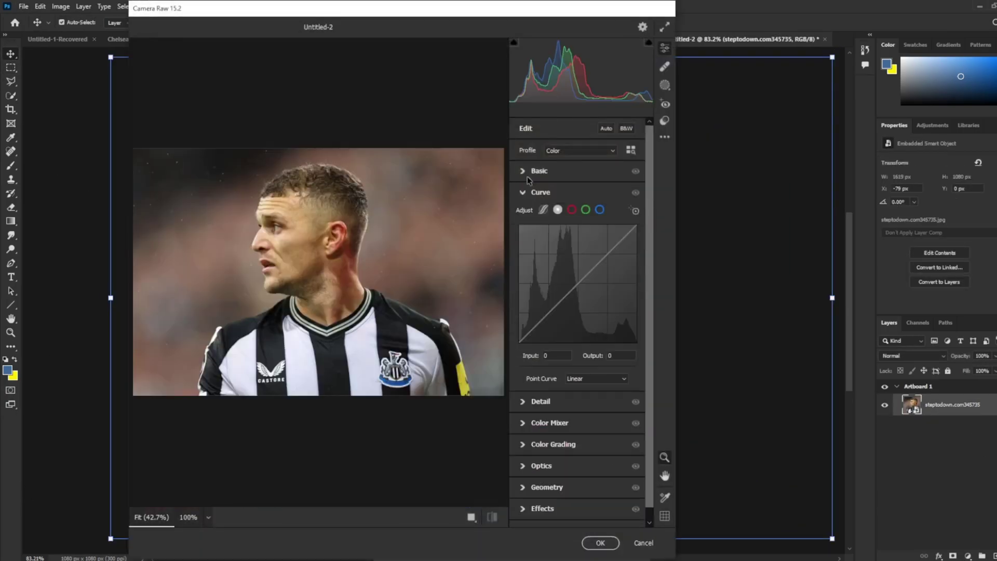
pyautogui.moveTo(520, 248); pyautogui.dragTo(533, 269)
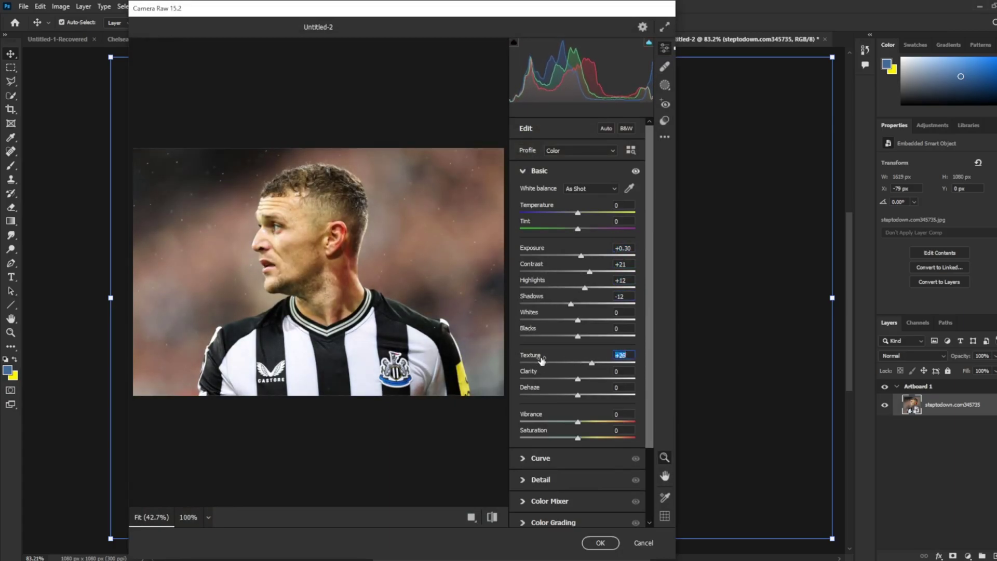
# Add texture and clarity in Camera Raw, review the tone curve, and apply the grade.
pyautogui.moveTo(541, 360); pyautogui.dragTo(543, 361)
pyautogui.moveTo(542, 372); pyautogui.dragTo(545, 374)
pyautogui.write('-22')
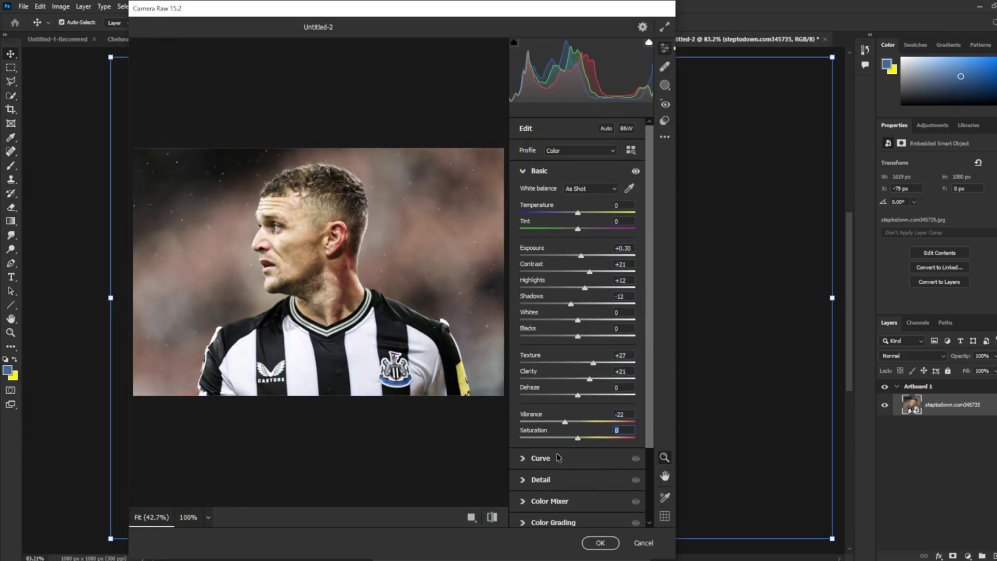
pyautogui.click(541, 480)
pyautogui.click(541, 192)
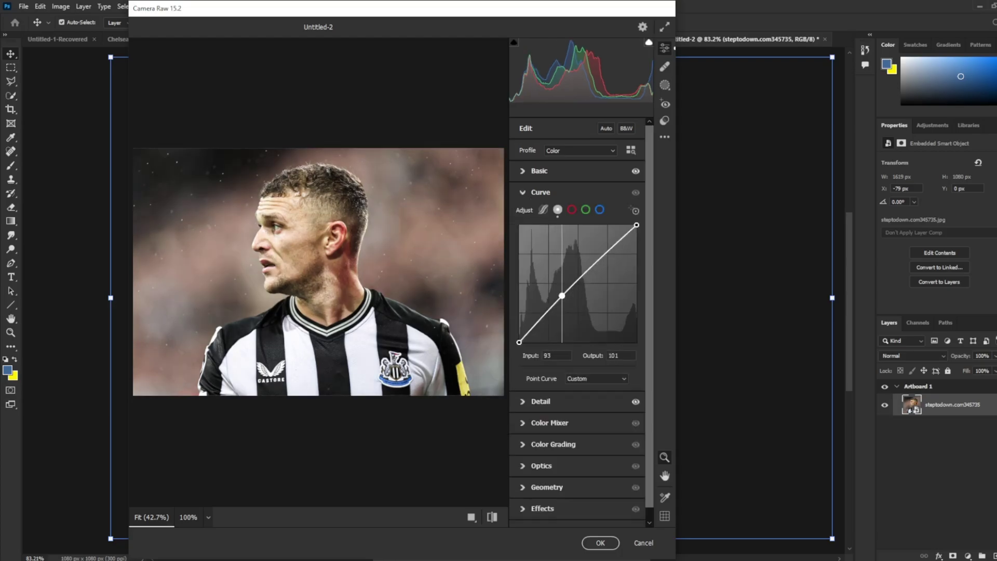
pyautogui.click(601, 543)
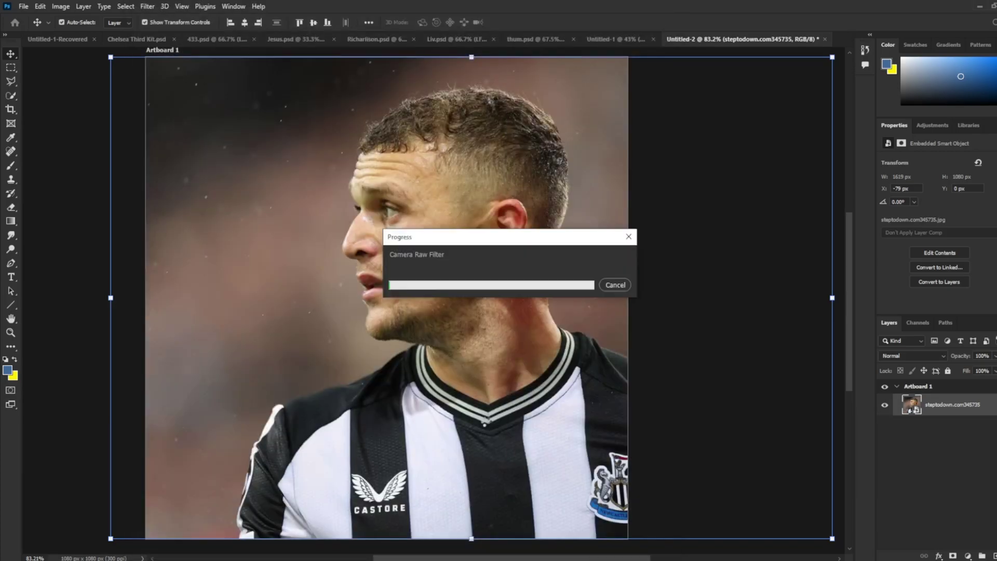
# Draw a white square on a new empty layer.
pyautogui.press('m')
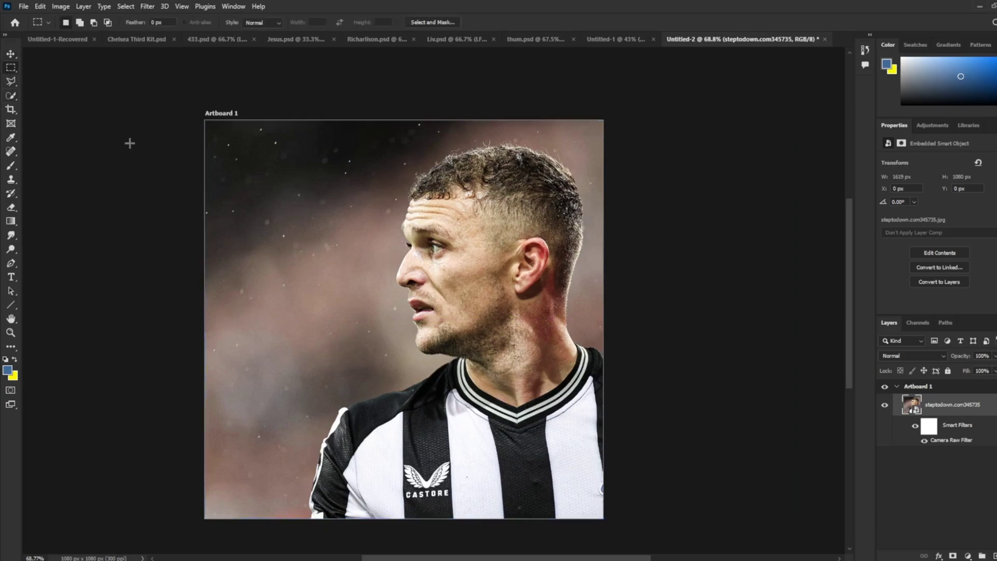
pyautogui.hotkey('ctrl', '-')
pyautogui.hotkey('ctrl', 'shift', 'alt', 'n')
pyautogui.moveTo(228, 206)
pyautogui.mouseDown()
pyautogui.moveTo(314, 273)
pyautogui.moveTo(291, 269)
pyautogui.mouseUp()
pyautogui.press('d')
pyautogui.press('x')
pyautogui.press('b')
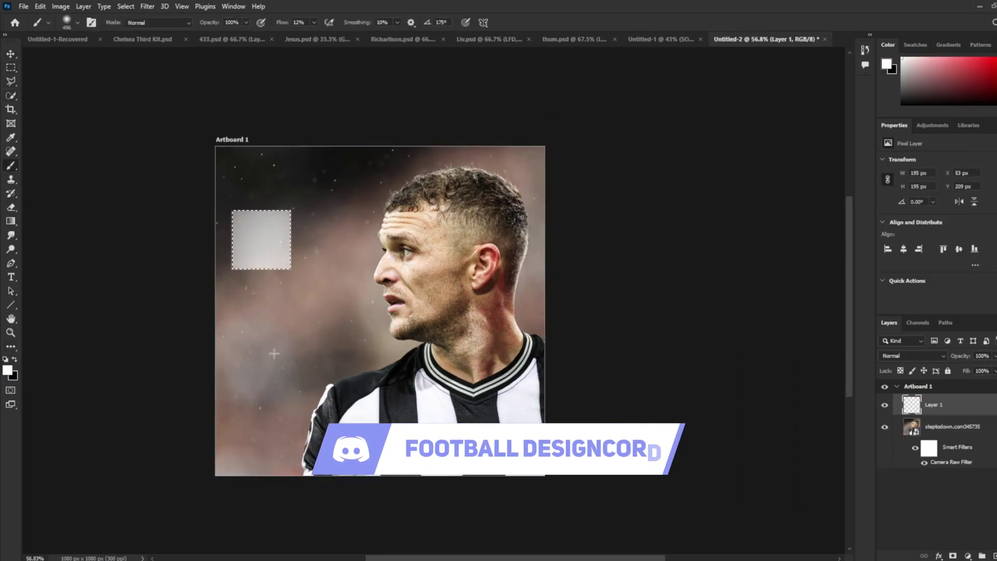
pyautogui.moveTo(260, 239); pyautogui.dragTo(290, 281)
# Align the square to the artboard's left edge, duplicate it above, and group the vertically centred pair.
pyautogui.hotkey('ctrl', 'a')
pyautogui.click(244, 23)
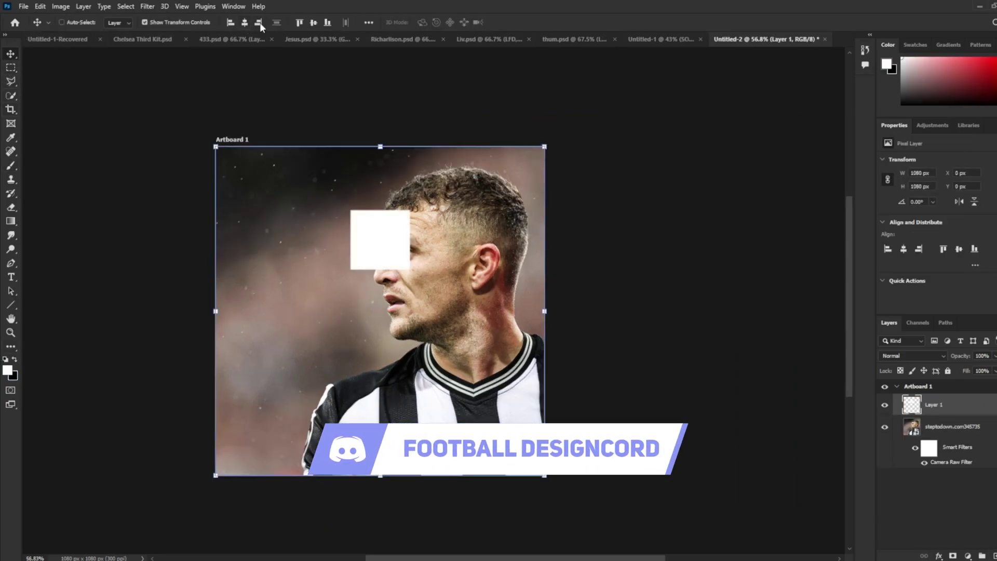
pyautogui.click(313, 24)
pyautogui.hotkey('ctrl', 'd')
pyautogui.moveTo(382, 325)
pyautogui.mouseDown()
pyautogui.moveTo(247, 328)
pyautogui.moveTo(249, 261)
pyautogui.mouseUp()
pyautogui.hotkey('ctrl', 'g')
pyautogui.hotkey('ctrl', 'a')
pyautogui.click(314, 22)
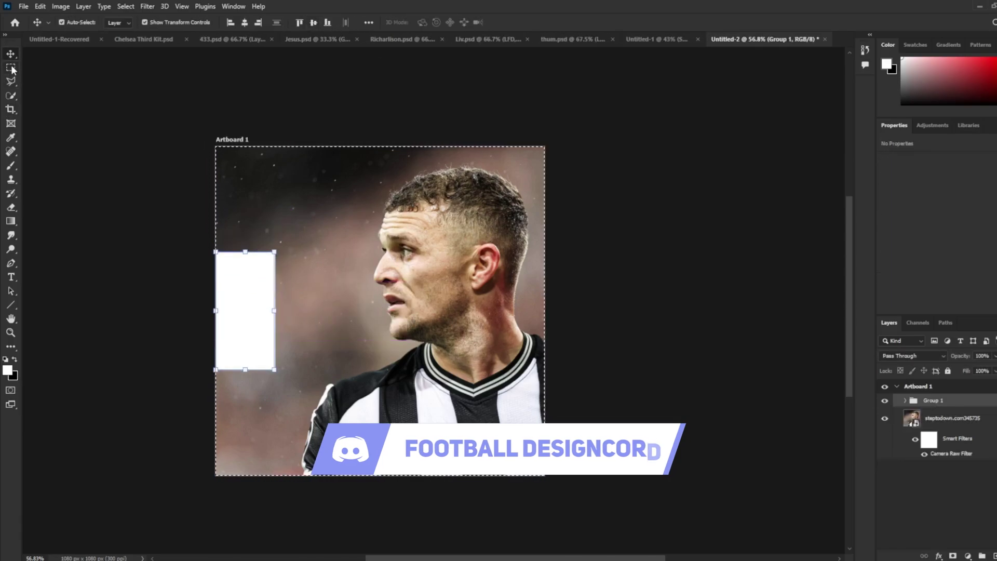
pyautogui.hotkey('ctrl', 'd')
pyautogui.press('m')
# Give the top square a black Color Overlay.
pyautogui.click(904, 400)
pyautogui.click(943, 418)
pyautogui.doubleClick(971, 418)
pyautogui.click(642, 263)
pyautogui.click(865, 158)
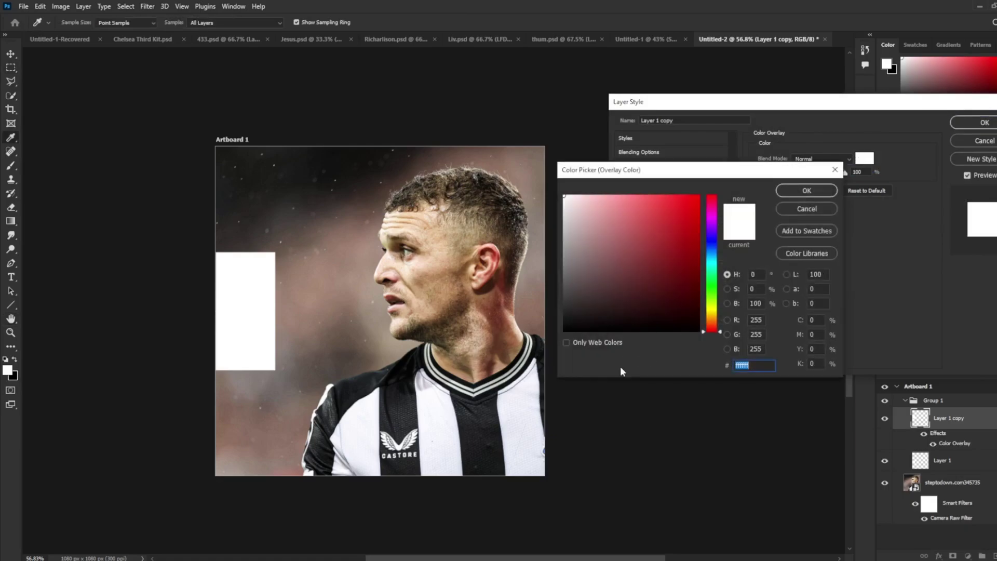
pyautogui.click(806, 190)
pyautogui.click(966, 126)
pyautogui.hotkey('ctrl', '0')
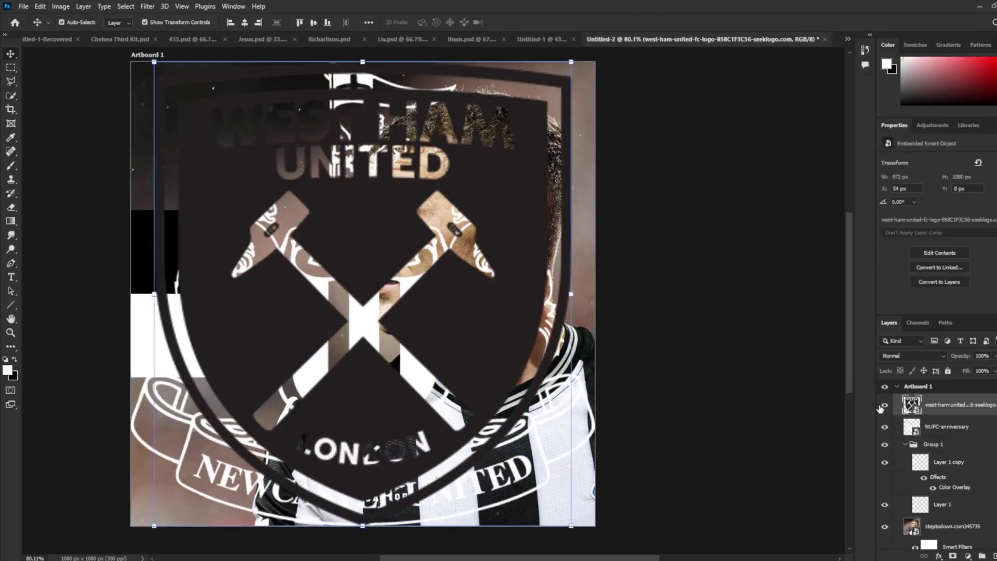
# Shrink the Newcastle crest into the black square.
pyautogui.click(884, 405)
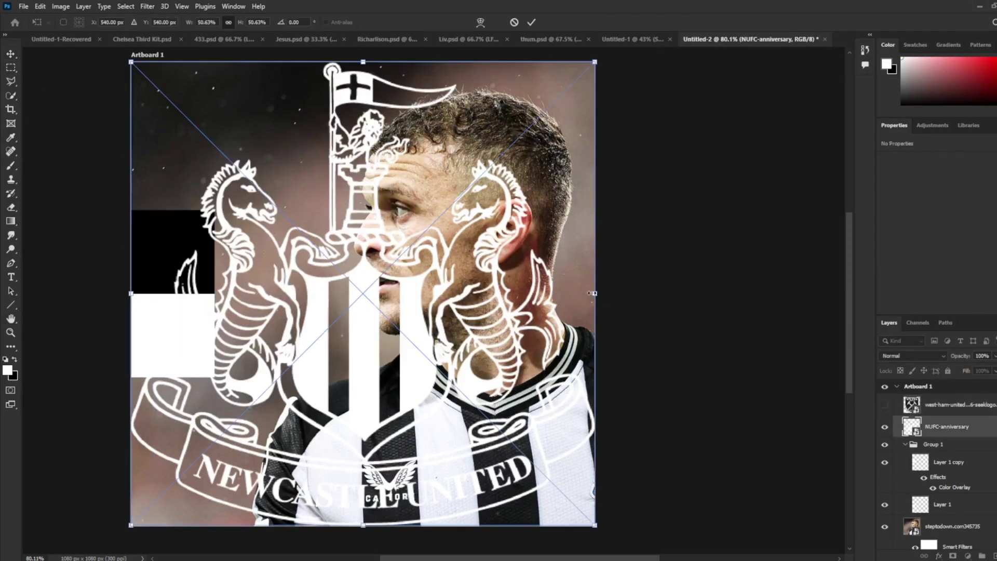
pyautogui.moveTo(596, 294); pyautogui.dragTo(395, 306)
pyautogui.press('Return')
# Resize the West Ham crest into the white square and turn it black with a Color Overlay.
pyautogui.click(885, 404)
pyautogui.click(946, 405)
pyautogui.hotkey('ctrl', 't')
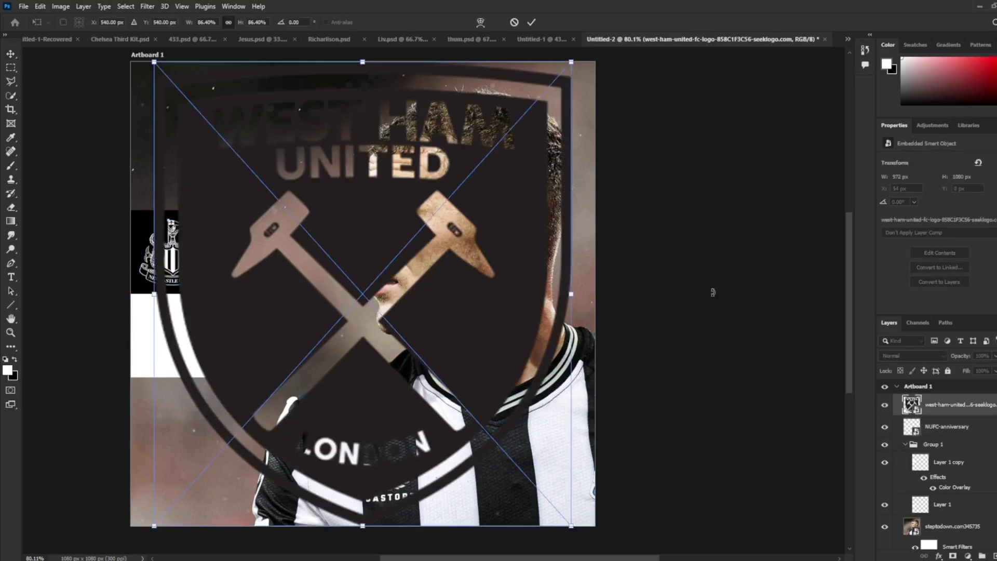
pyautogui.moveTo(574, 529); pyautogui.dragTo(445, 344)
pyautogui.moveTo(372, 307)
pyautogui.mouseDown()
pyautogui.moveTo(163, 354)
pyautogui.moveTo(202, 338)
pyautogui.mouseUp()
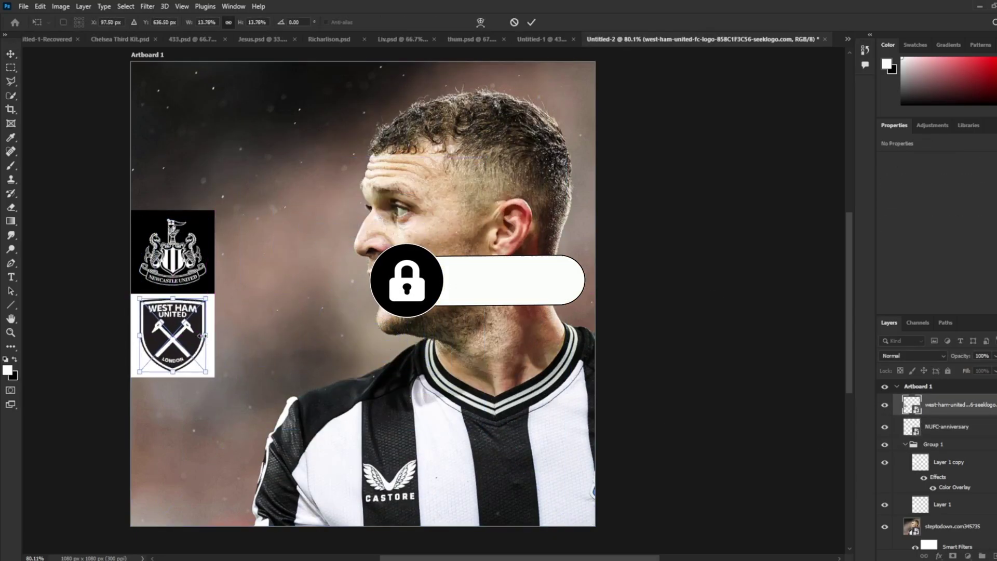
pyautogui.press('Return')
pyautogui.doubleClick(976, 390)
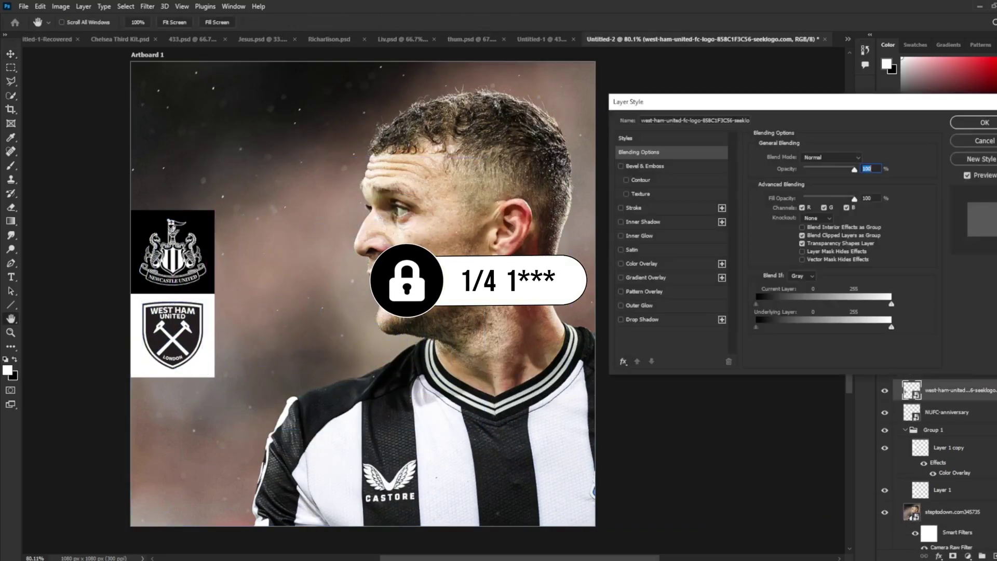
pyautogui.click(641, 263)
pyautogui.press('Return')
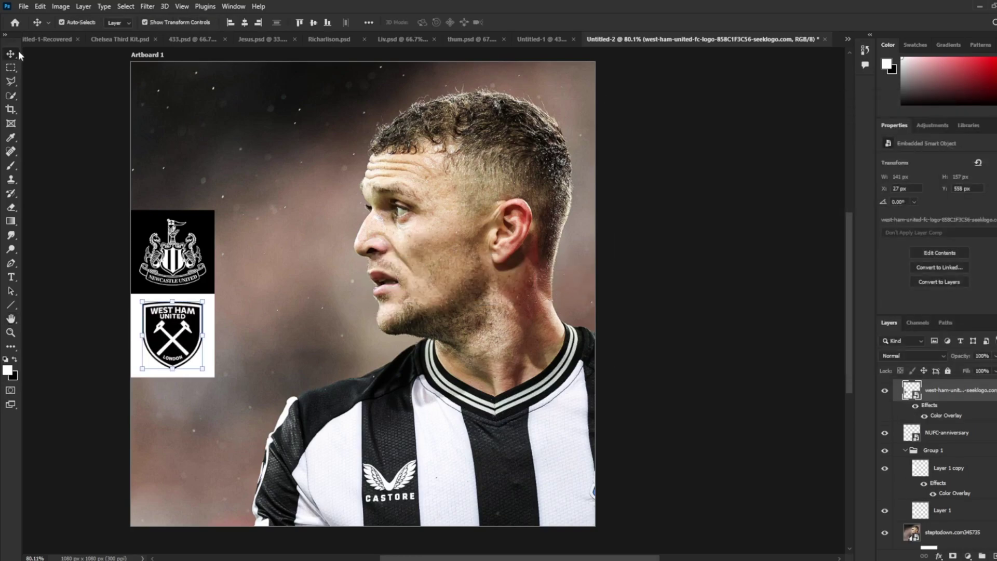
# Add the NEWCASTLE title text at the artboard's lower left.
pyautogui.click(149, 474)
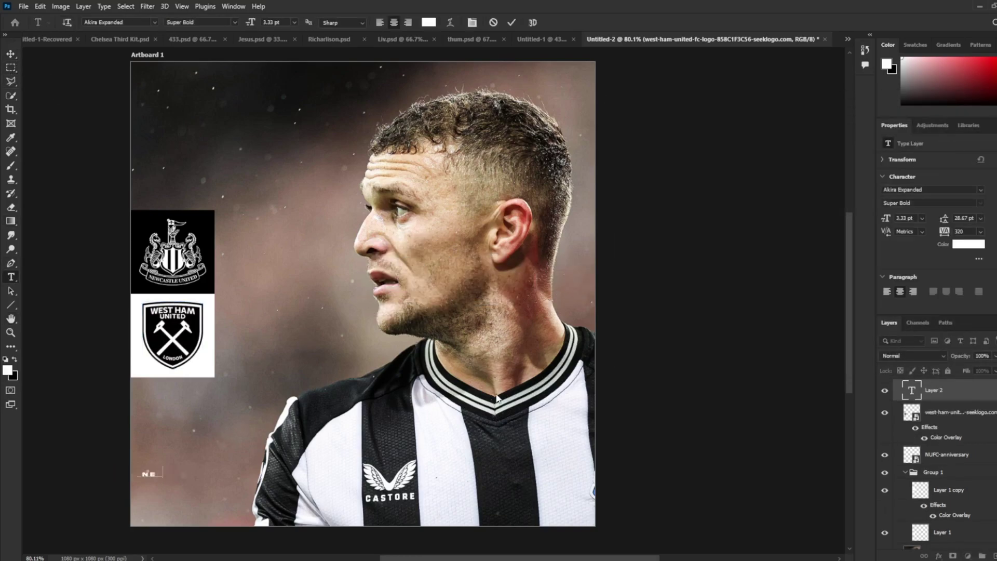
pyautogui.hotkey('ctrl', 'Return')
pyautogui.press('v')
pyautogui.scroll(3, 203, 497)
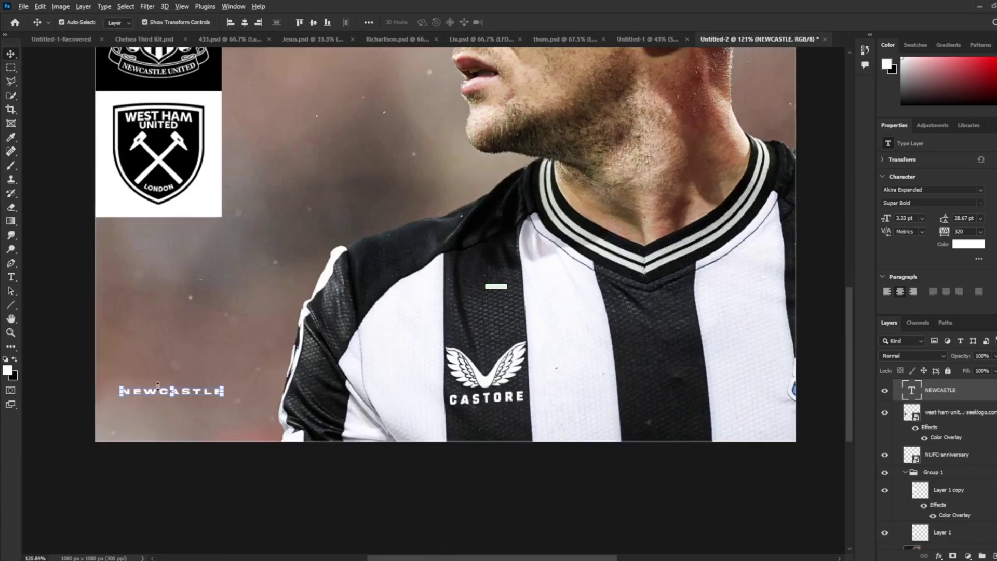
pyautogui.hotkey('ctrl', 't')
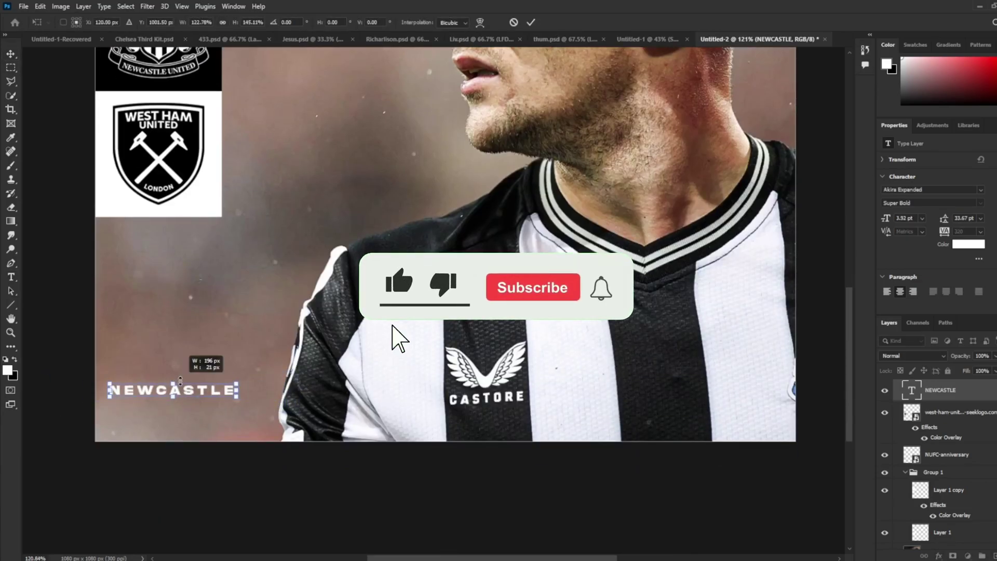
# Add a WEST HAM text line and shrink NEWCASTLE to sit above it.
pyautogui.press('t')
pyautogui.click(250, 256)
pyautogui.write('WH')
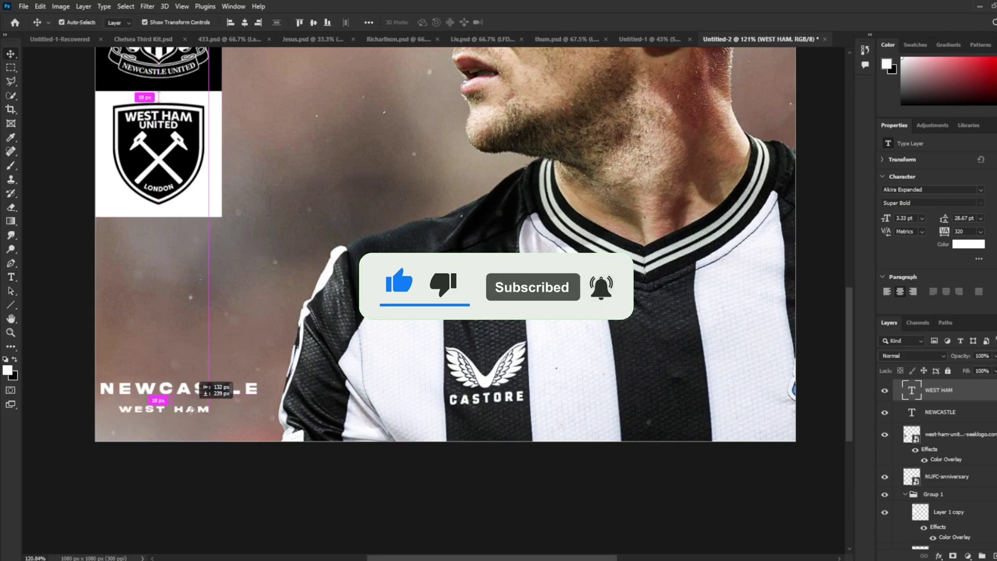
pyautogui.click(225, 387)
pyautogui.moveTo(259, 388); pyautogui.dragTo(244, 391)
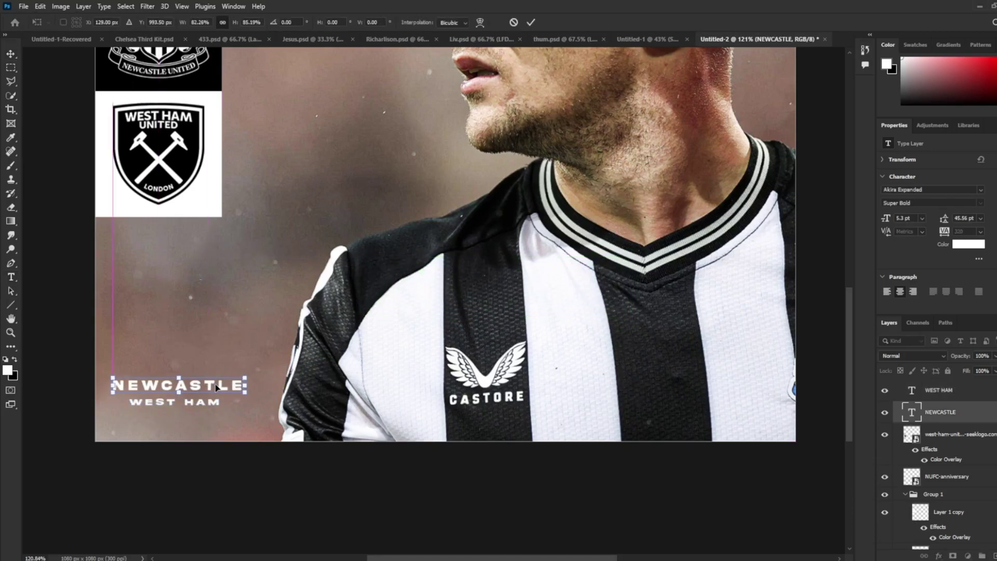
pyautogui.press('Return')
# Enlarge both team names together.
pyautogui.scroll(1, 216, 388)
pyautogui.scroll(1, 363, 483)
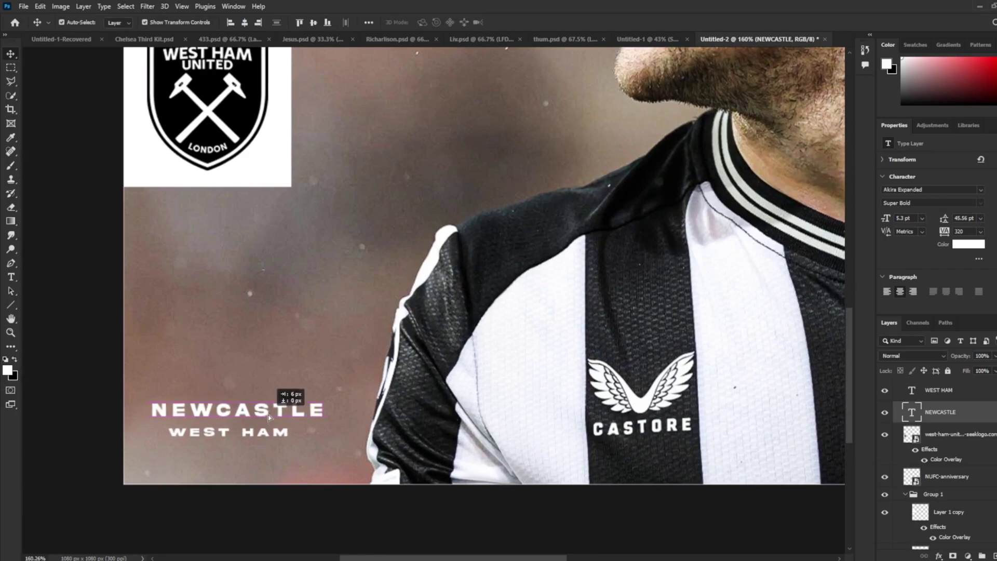
pyautogui.keyDown('shift'); pyautogui.click(265, 432); pyautogui.keyUp('shift')
pyautogui.hotkey('ctrl', 't')
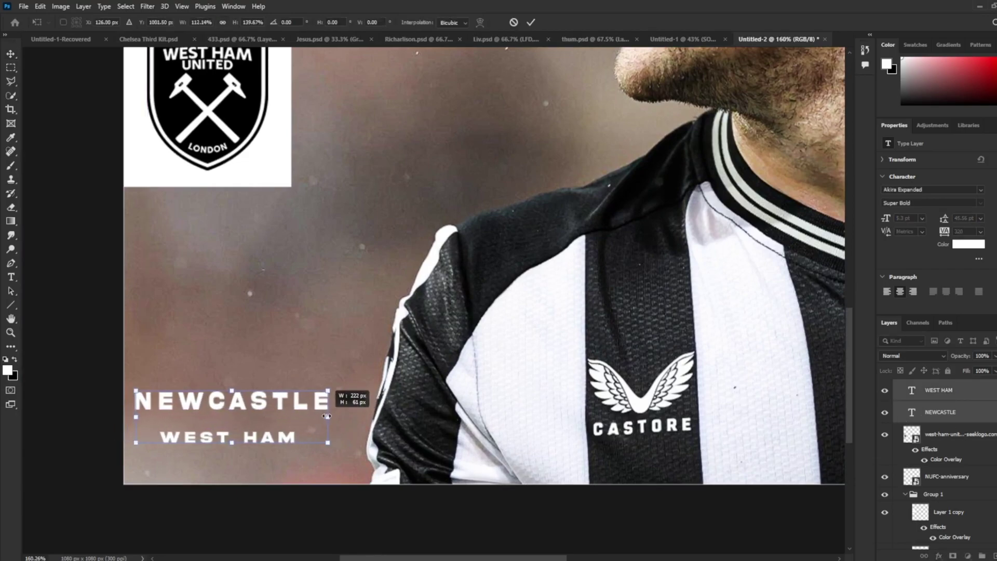
pyautogui.moveTo(327, 417); pyautogui.dragTo(384, 410)
pyautogui.press('Return')
# Reposition NEWCASTLE and move WEST HAM directly beneath it.
pyautogui.scroll(-1, 311, 410)
pyautogui.moveTo(298, 412); pyautogui.dragTo(285, 438)
pyautogui.hotkey('ctrl', 't')
pyautogui.press('Return')
pyautogui.scroll(-2, 278, 498)
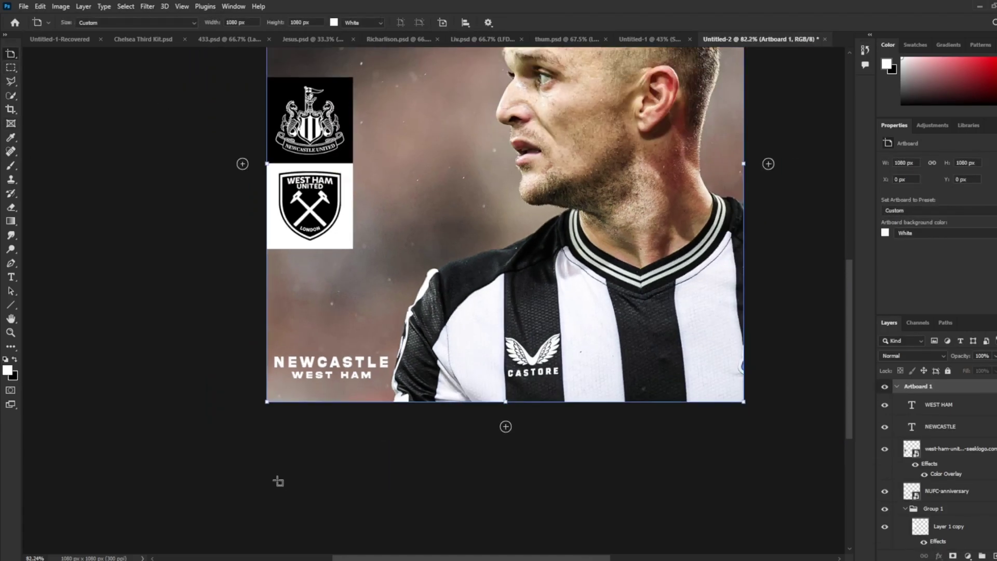
pyautogui.scroll(-2, 430, 396)
pyautogui.scroll(5, 430, 397)
pyautogui.moveTo(385, 483); pyautogui.dragTo(391, 491)
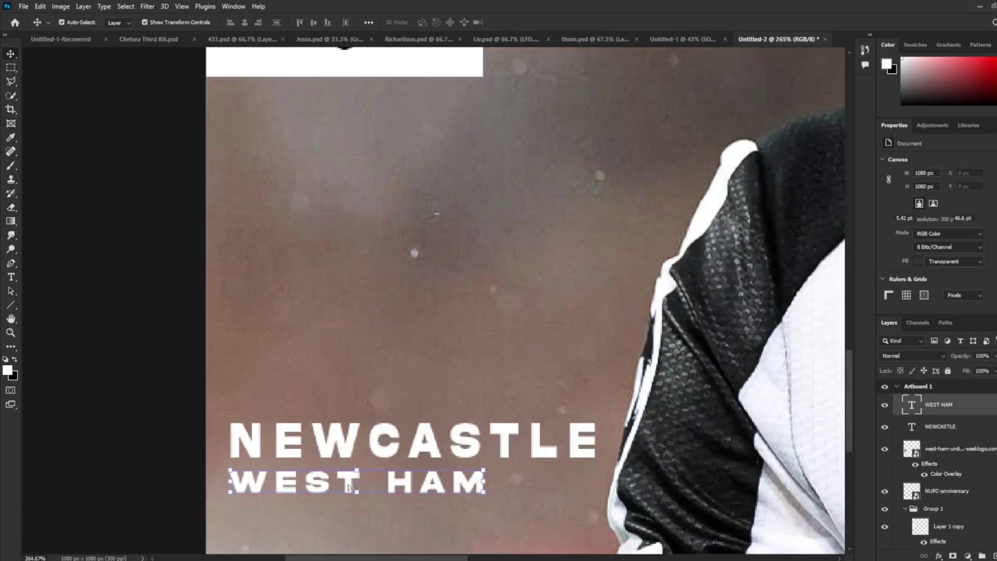
pyautogui.scroll(-3, 348, 487)
pyautogui.scroll(3, 195, 300)
# Align the two names within a marquee selection, group them, and narrow the block slightly.
pyautogui.press('m')
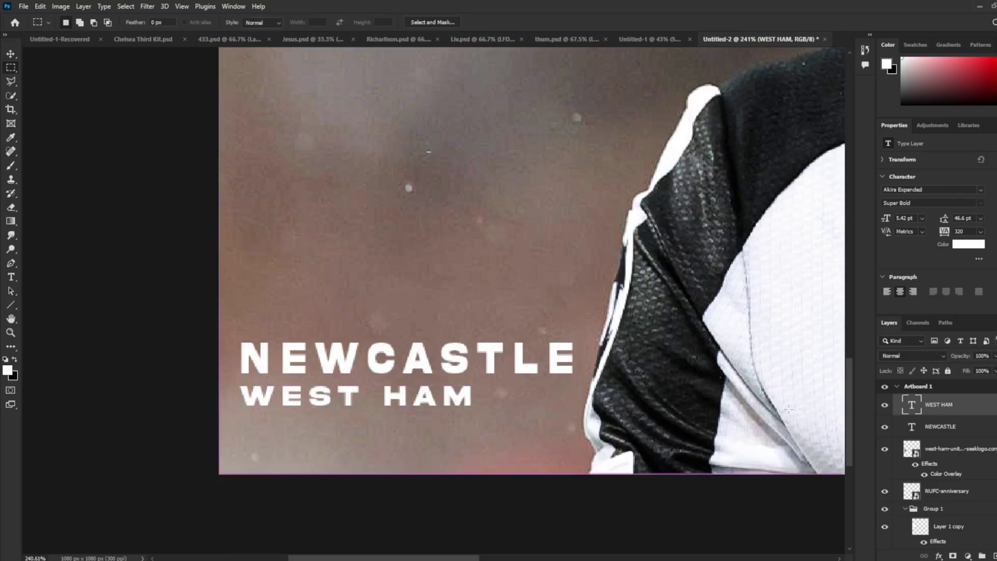
pyautogui.moveTo(580, 299); pyautogui.dragTo(220, 474)
pyautogui.click(244, 23)
pyautogui.hotkey('ctrl', 'g')
pyautogui.click(313, 22)
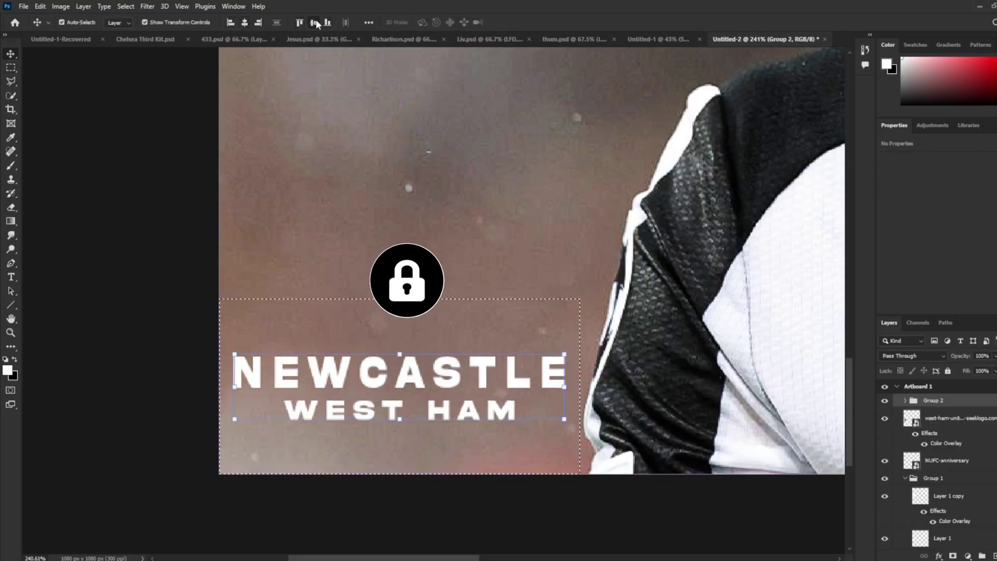
pyautogui.hotkey('ctrl', 't')
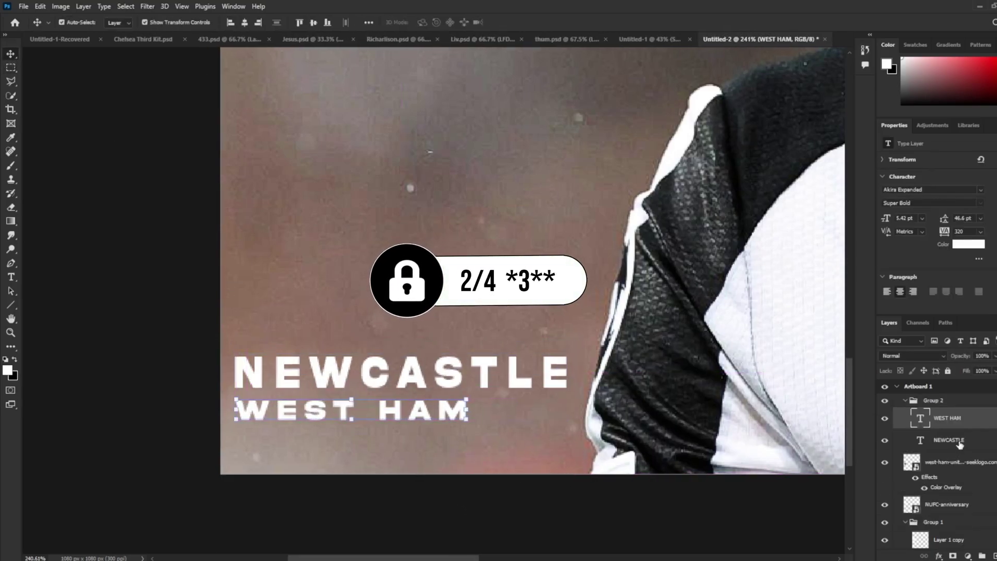
pyautogui.moveTo(232, 388); pyautogui.dragTo(247, 388)
pyautogui.press('Return')
pyautogui.hotkey('ctrl', '-')
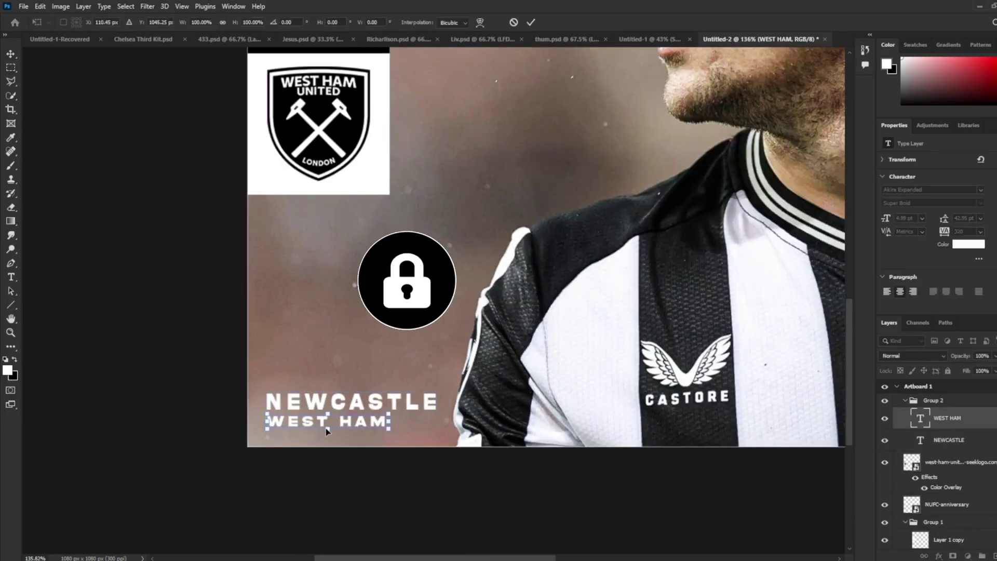
# Stretch WEST HAM to roughly NEWCASTLE's width and line it up underneath.
pyautogui.hotkey('ctrl', 't')
pyautogui.moveTo(328, 428); pyautogui.dragTo(391, 444)
pyautogui.scroll(3, 328, 430)
pyautogui.press('Return')
pyautogui.moveTo(285, 449); pyautogui.dragTo(284, 443)
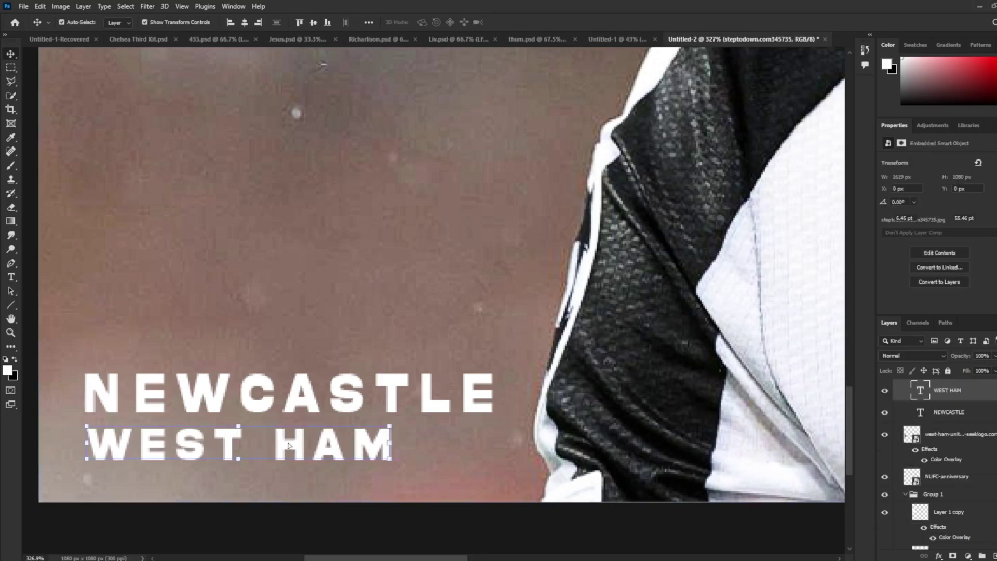
pyautogui.scroll(-5, 312, 468)
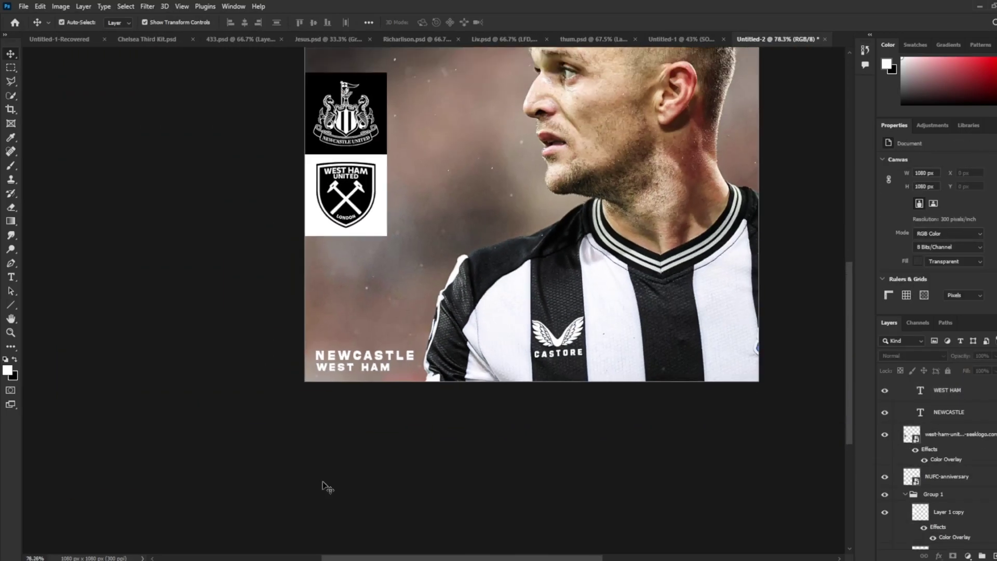
pyautogui.scroll(3, 779, 457)
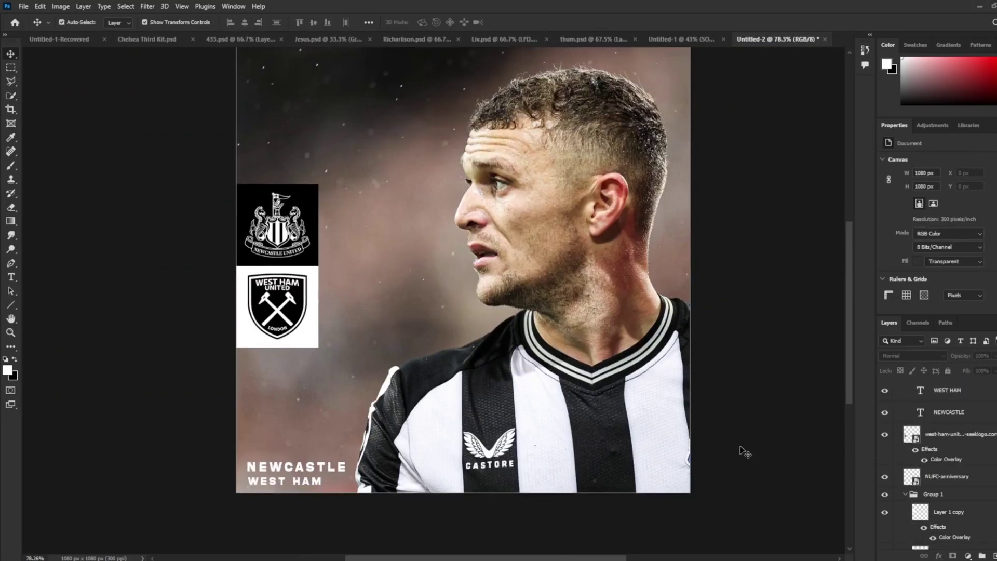
# Add the LONDON STADIUM venue text at the poster's top left.
pyautogui.write('LONDON GROU')
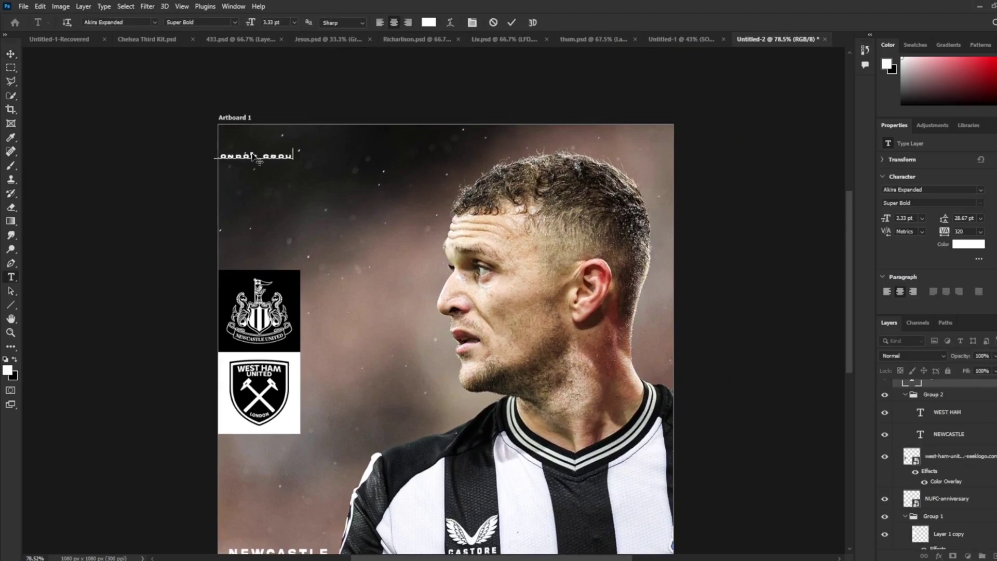
pyautogui.write('ND')
pyautogui.press('Escape')
pyautogui.press('v')
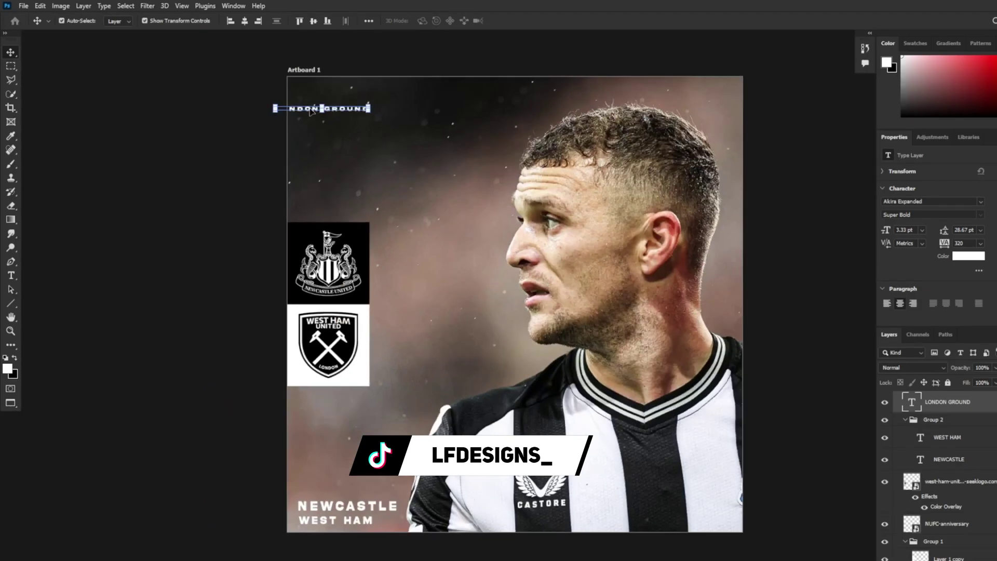
pyautogui.hotkey('ctrl', '+')
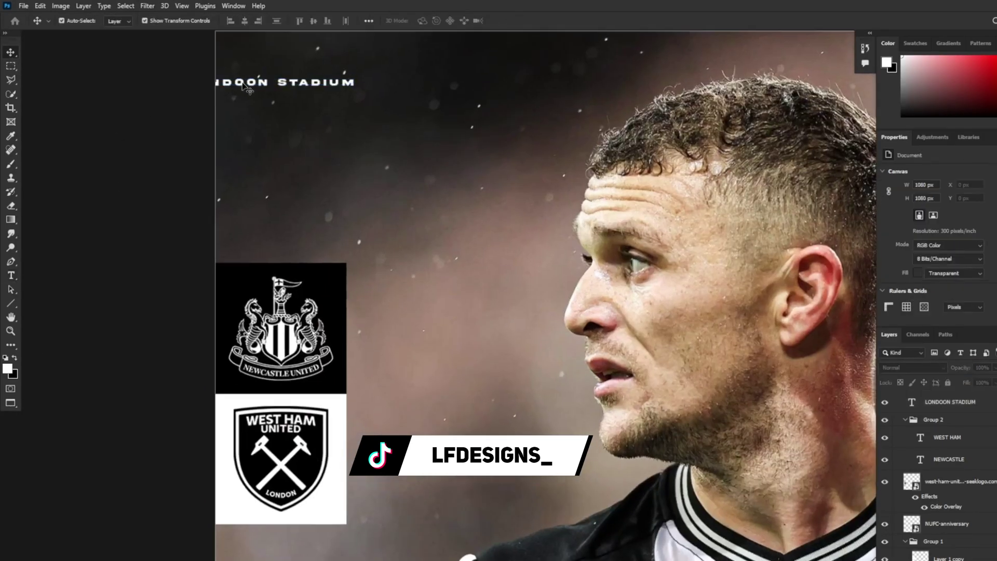
pyautogui.scroll(-1, 327, 88)
pyautogui.hotkey('ctrl', 't')
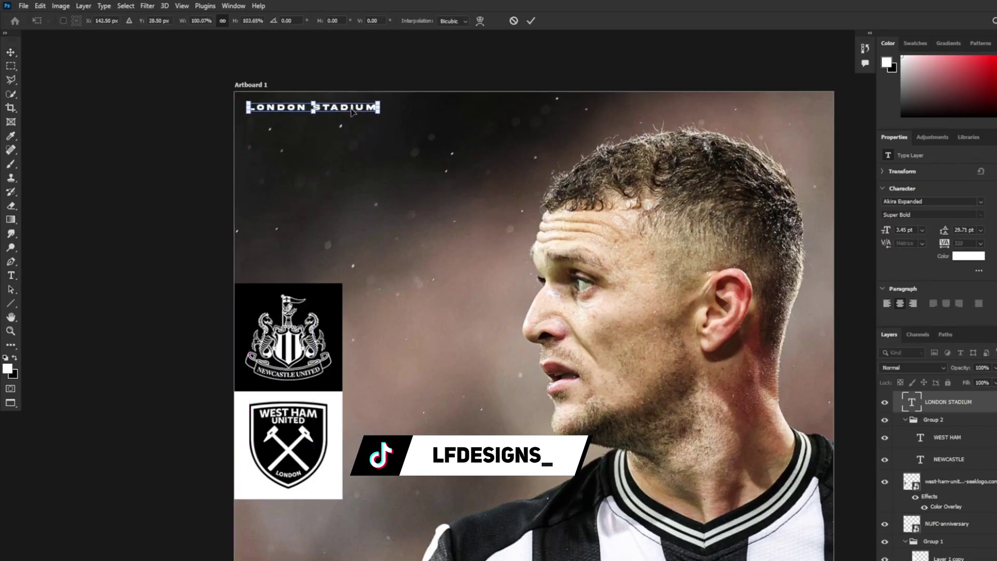
pyautogui.press('Return')
# Copy the venue text to the top right and change it to 14:00 SUNDAY.
pyautogui.keyDown('alt'); pyautogui.moveTo(352, 161); pyautogui.dragTo(689, 154); pyautogui.keyUp('alt')
pyautogui.press('t')
pyautogui.click(689, 154)
pyautogui.write('14:00')
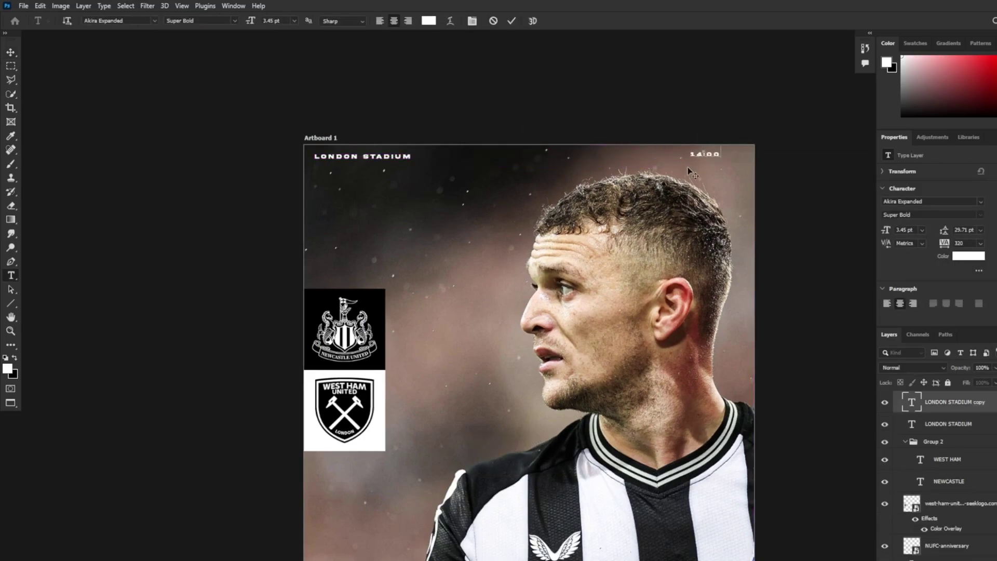
pyautogui.write('SUNDAY')
pyautogui.hotkey('ctrl', 'Return')
pyautogui.press('v')
pyautogui.hotkey('ctrl', '+')
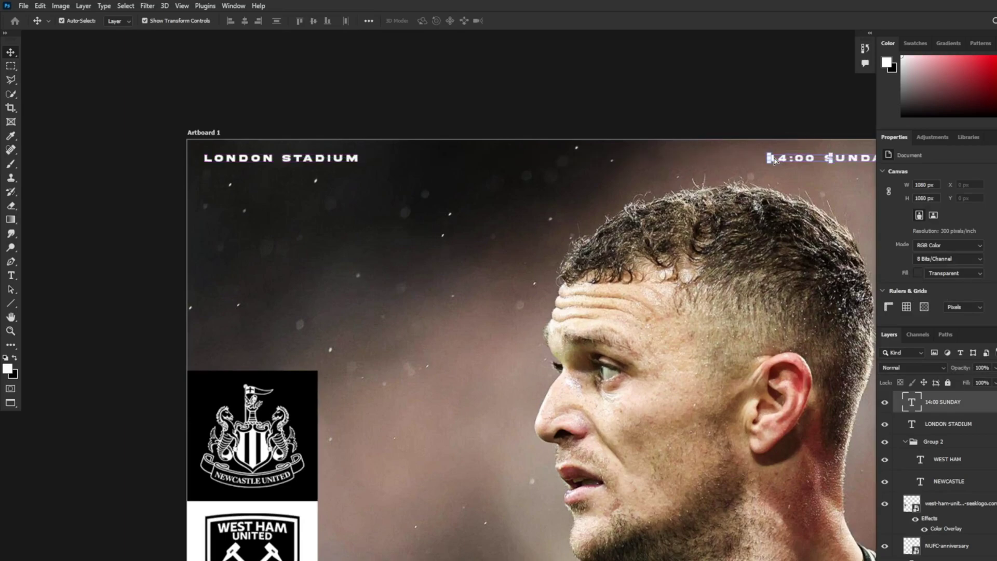
pyautogui.hscroll(3, 753, 145)
pyautogui.click(732, 131)
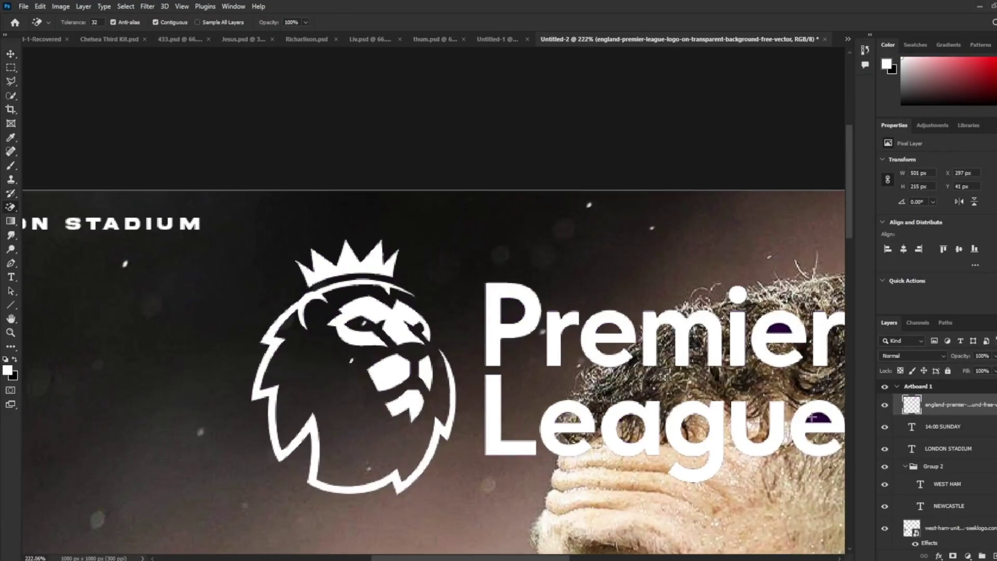
# Shrink the Premier League logo into the top centre and nudge it down.
pyautogui.scroll(-2, 252, 329)
pyautogui.moveTo(512, 469); pyautogui.dragTo(485, 248)
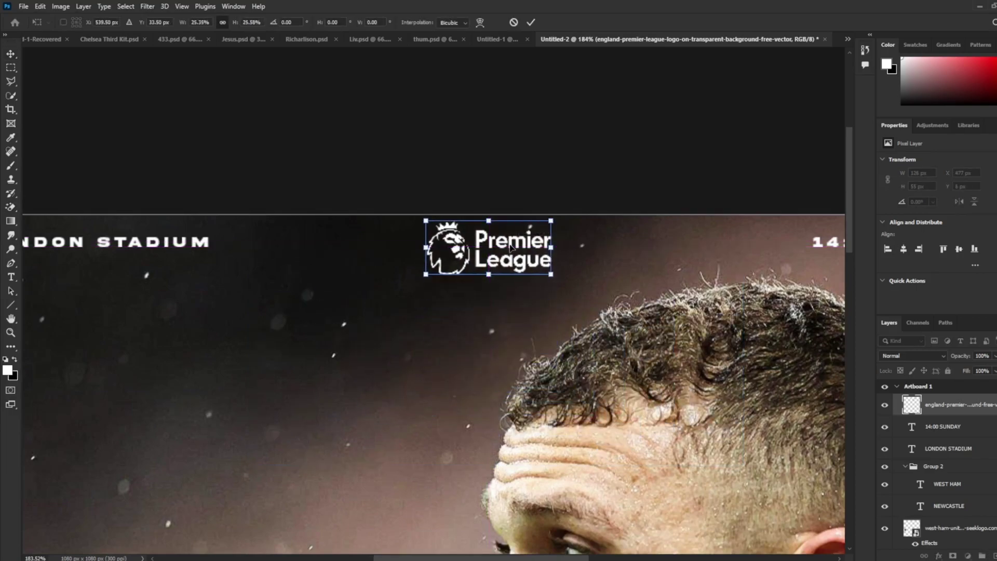
pyautogui.click(959, 404)
pyautogui.hotkey('shift', 'Down')
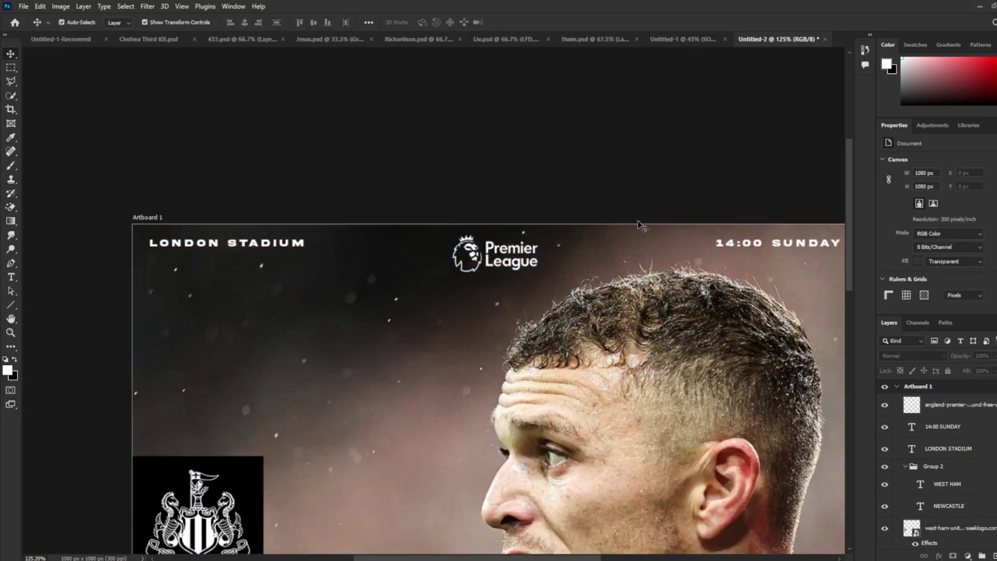
pyautogui.hotkey('ctrl', '0')
pyautogui.click(10, 54)
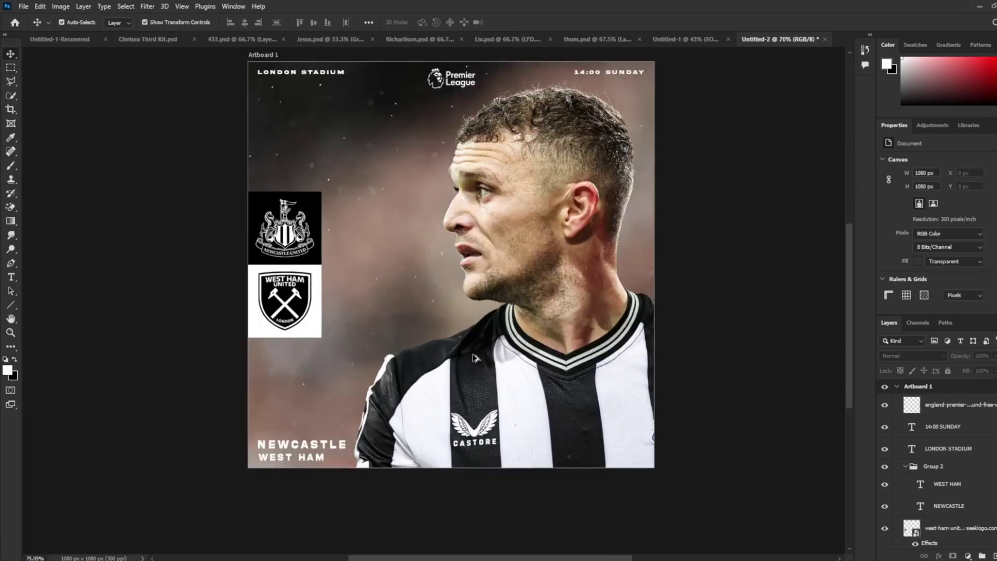
# Duplicate 14:00 SUNDAY and retype the upper line as KICK OFF.
pyautogui.scroll(5, 624, 60)
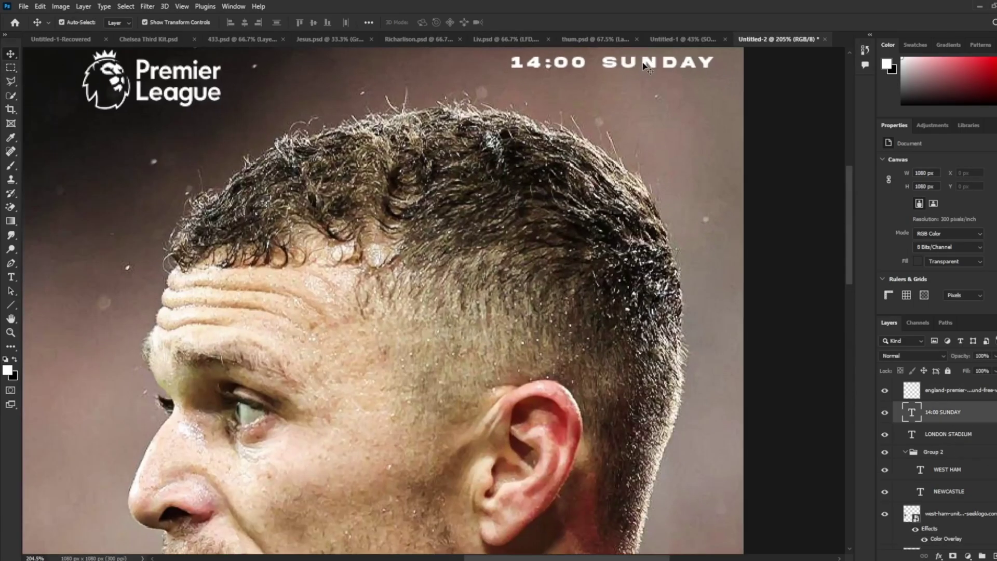
pyautogui.scroll(1, 624, 62)
pyautogui.moveTo(624, 113); pyautogui.dragTo(623, 130)
pyautogui.hotkey('ctrl', 't')
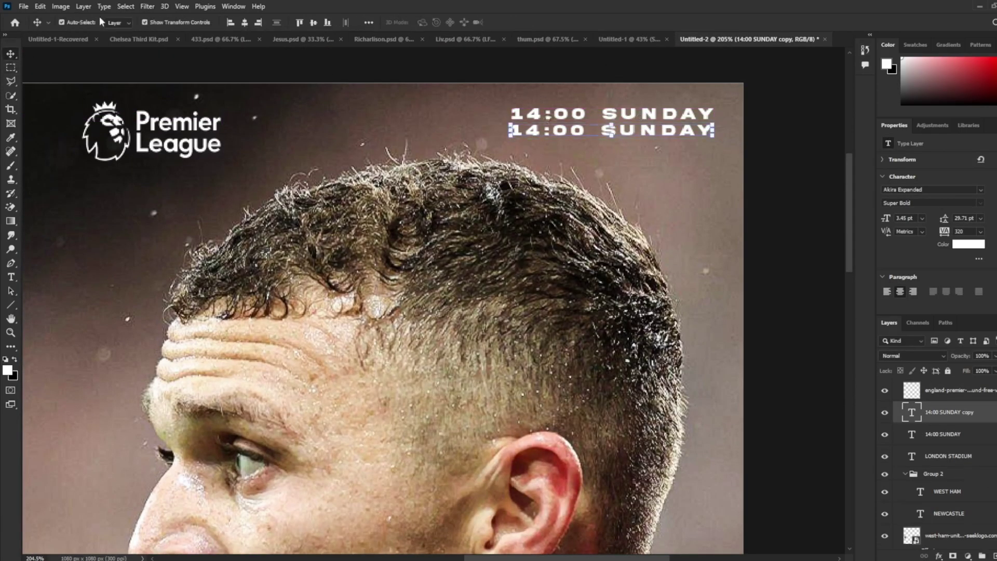
pyautogui.press('Return')
pyautogui.click(711, 83)
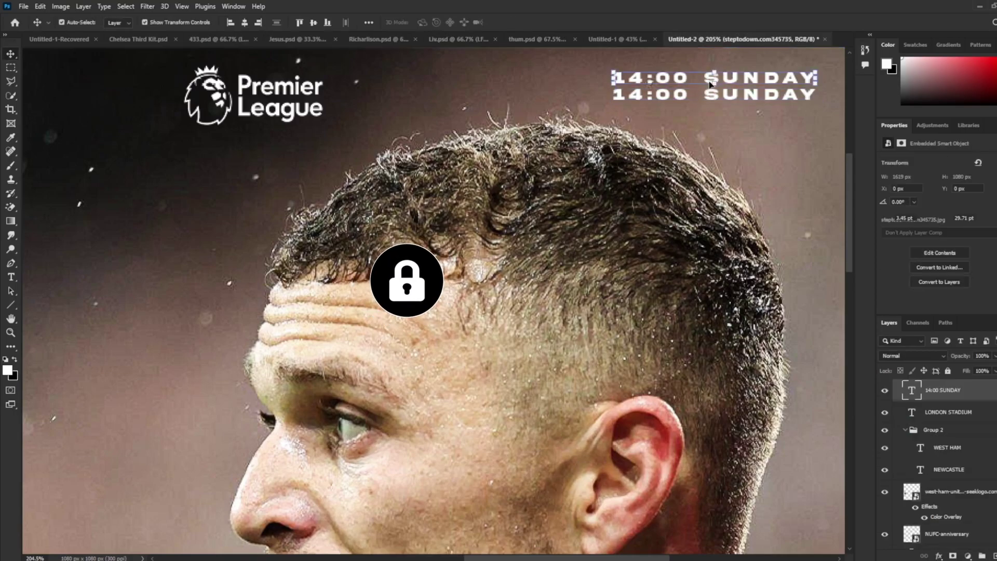
pyautogui.doubleClick(710, 83)
pyautogui.write('KICK off')
pyautogui.hotkey('ctrl', 'Return')
pyautogui.press('v')
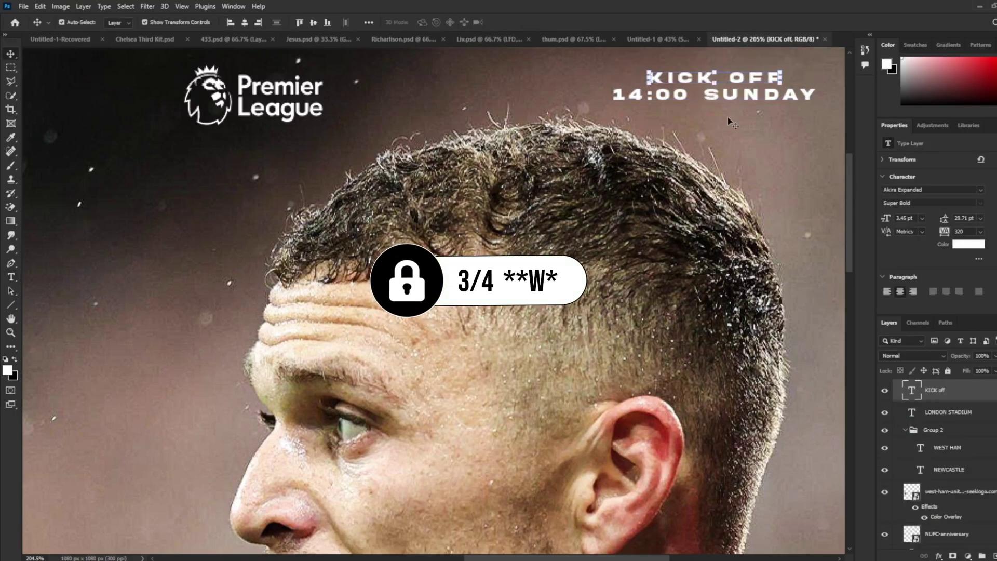
# Shift the player photo slightly left and switch to the Downloads folder.
pyautogui.scroll(-5, 747, 185)
pyautogui.moveTo(626, 287); pyautogui.dragTo(565, 287)
pyautogui.hotkey('alt', 'Tab')
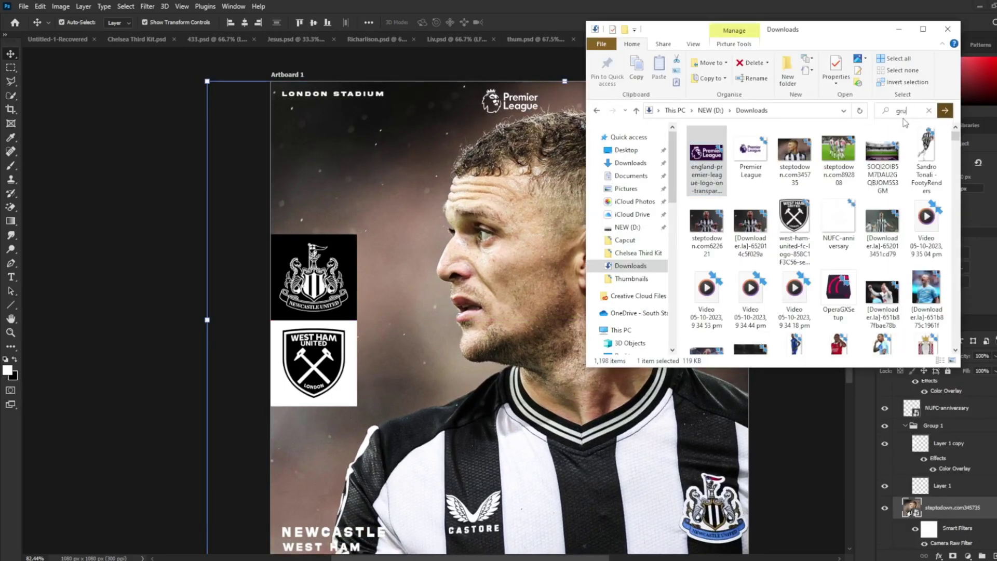
# Place the Texturelabs_Grunge_301XL texture across the artboard with Screen blend mode.
pyautogui.write('ndge')
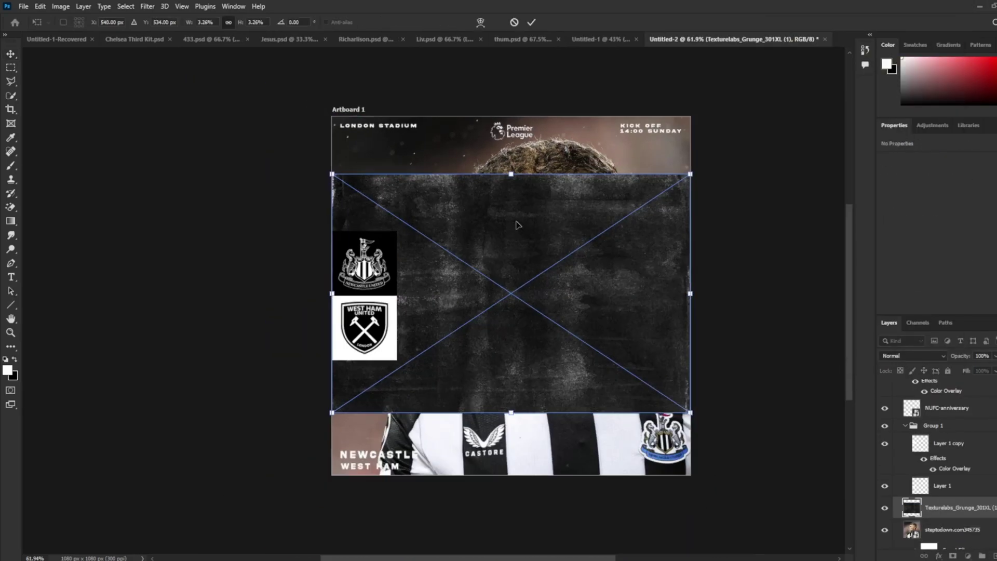
pyautogui.moveTo(690, 293); pyautogui.dragTo(828, 297)
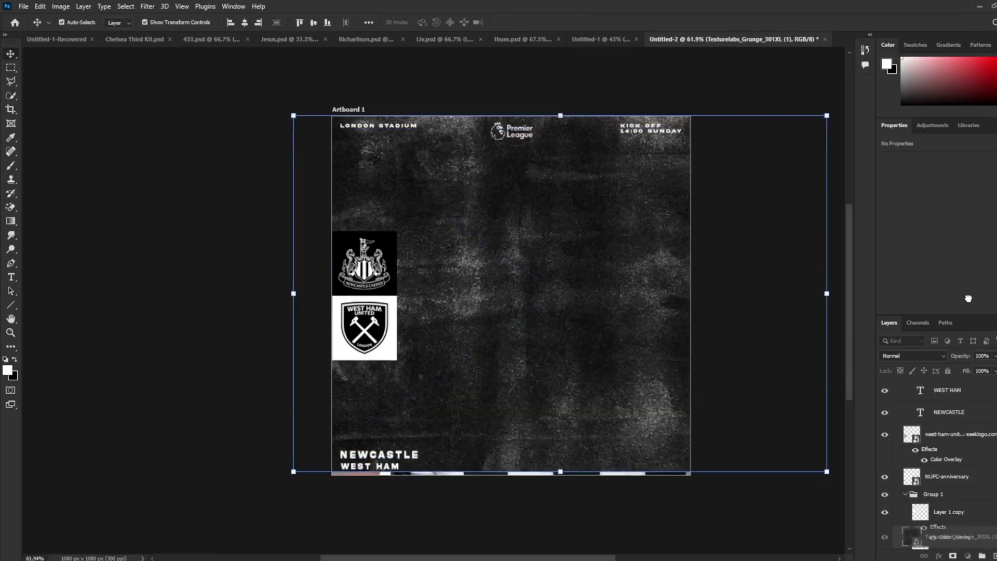
pyautogui.press('Return')
pyautogui.click(913, 355)
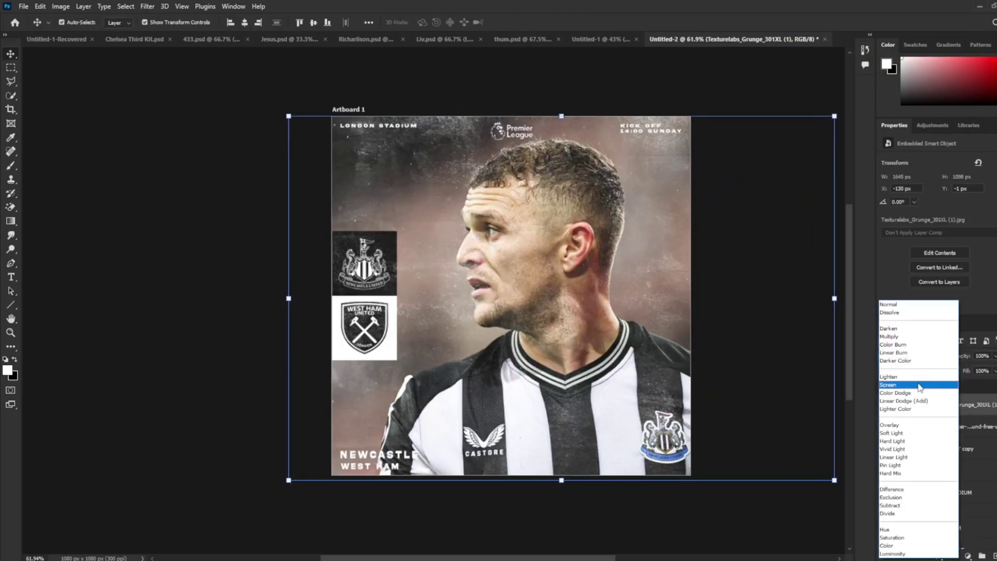
pyautogui.click(962, 387)
pyautogui.scroll(3, 768, 347)
pyautogui.scroll(-2, 768, 347)
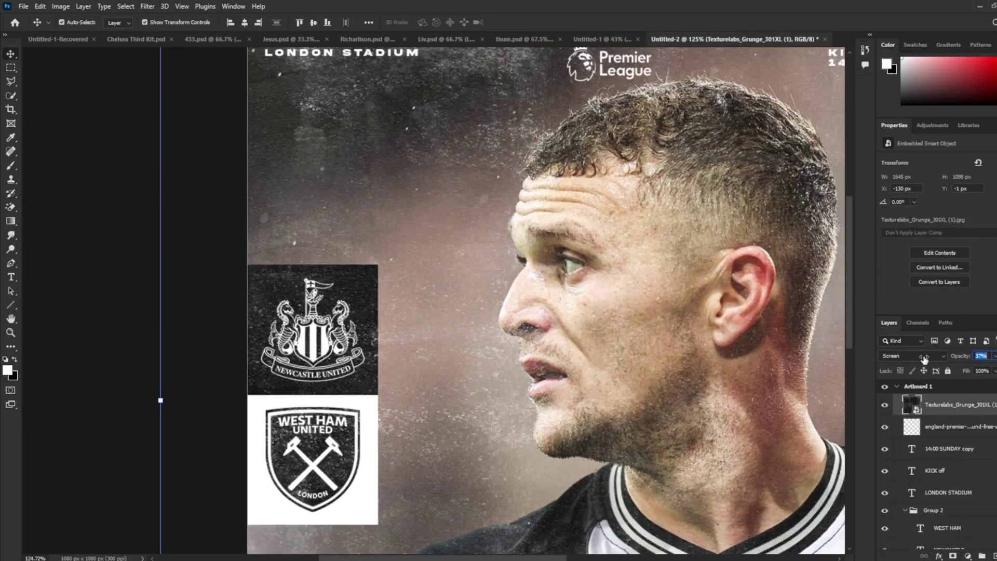
# Place Grunge_126L in Screen mode, then delete it and return to the Downloads folder.
pyautogui.hotkey('alt', 'Tab')
pyautogui.click(841, 291)
pyautogui.moveTo(841, 291); pyautogui.dragTo(519, 312)
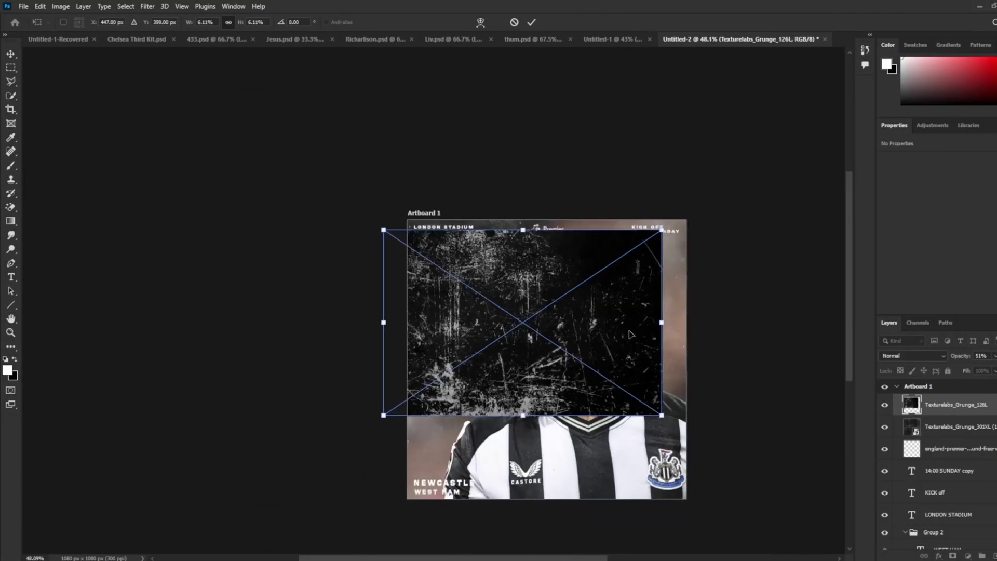
pyautogui.press('Return')
pyautogui.click(912, 356)
pyautogui.click(893, 400)
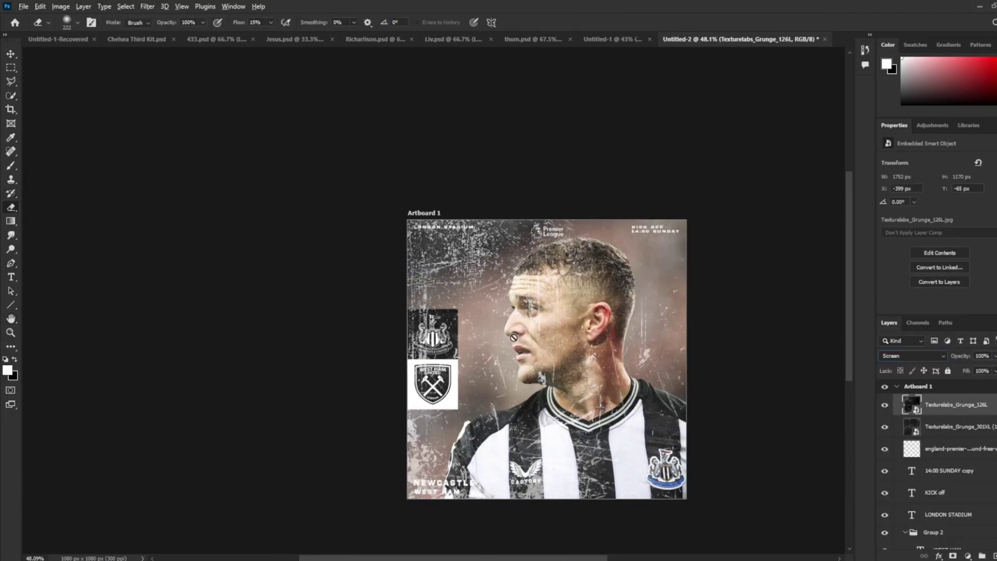
pyautogui.press('Delete')
pyautogui.hotkey('alt', 'Tab')
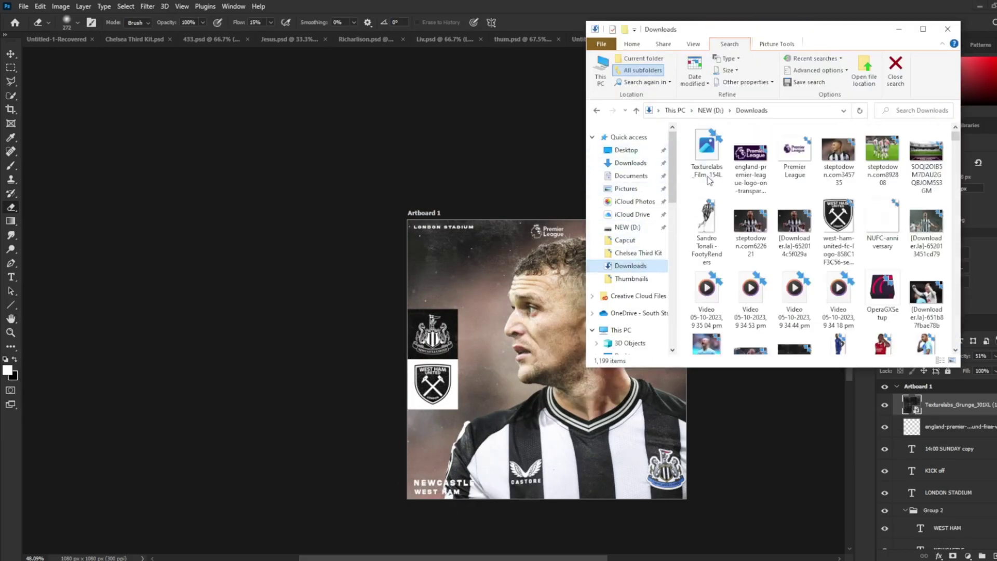
# Place Texturelabs_Film_154L sized to the artboard, blend it with Screen, and shift it lower.
pyautogui.moveTo(709, 180); pyautogui.dragTo(519, 311)
pyautogui.moveTo(653, 359); pyautogui.dragTo(691, 350)
pyautogui.press('Return')
pyautogui.click(913, 356)
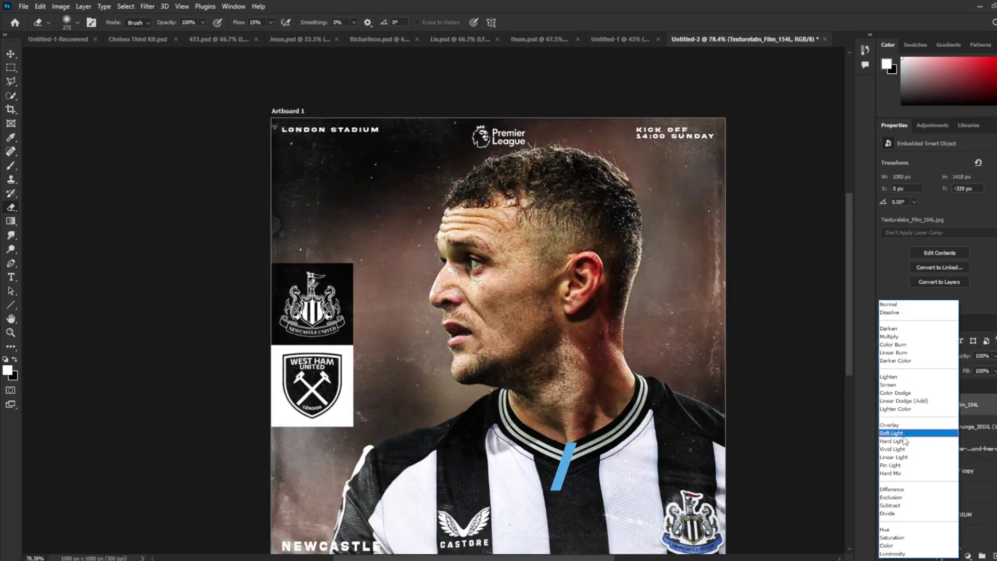
pyautogui.click(914, 385)
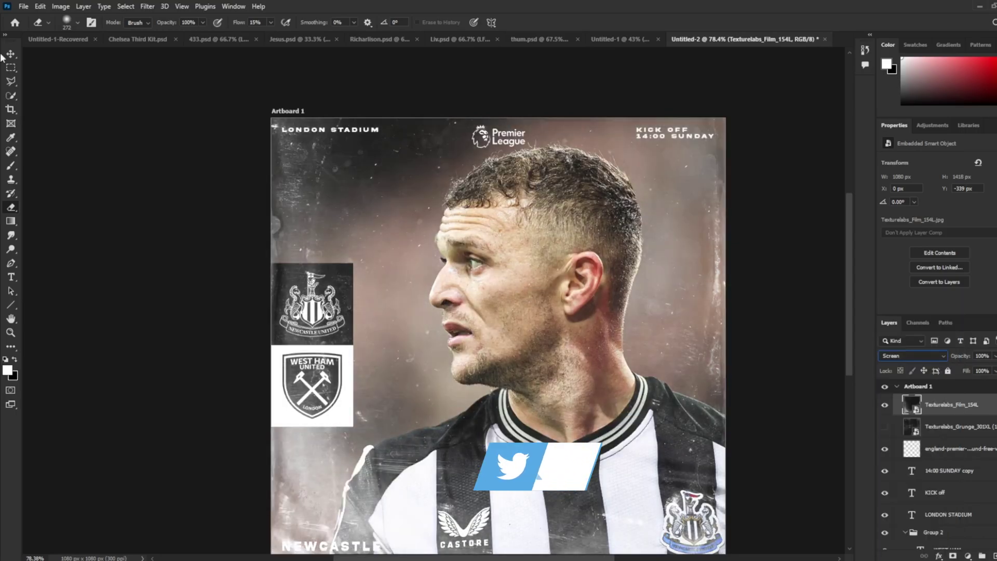
pyautogui.click(10, 53)
pyautogui.scroll(-1, 661, 311)
pyautogui.moveTo(661, 291); pyautogui.dragTo(660, 341)
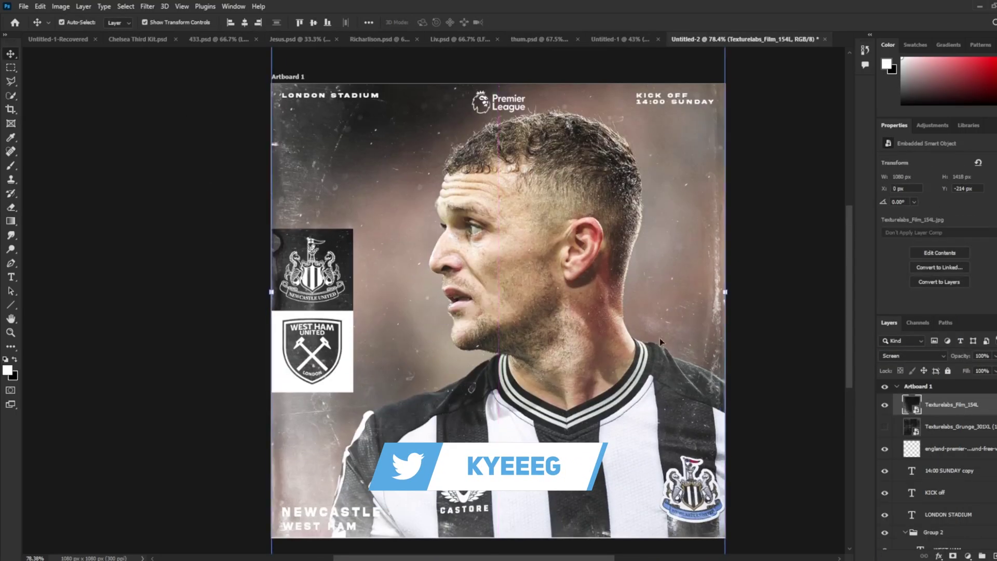
# Reselect the film texture layer, group it, and choose an option from its layer context menu.
pyautogui.click(661, 342)
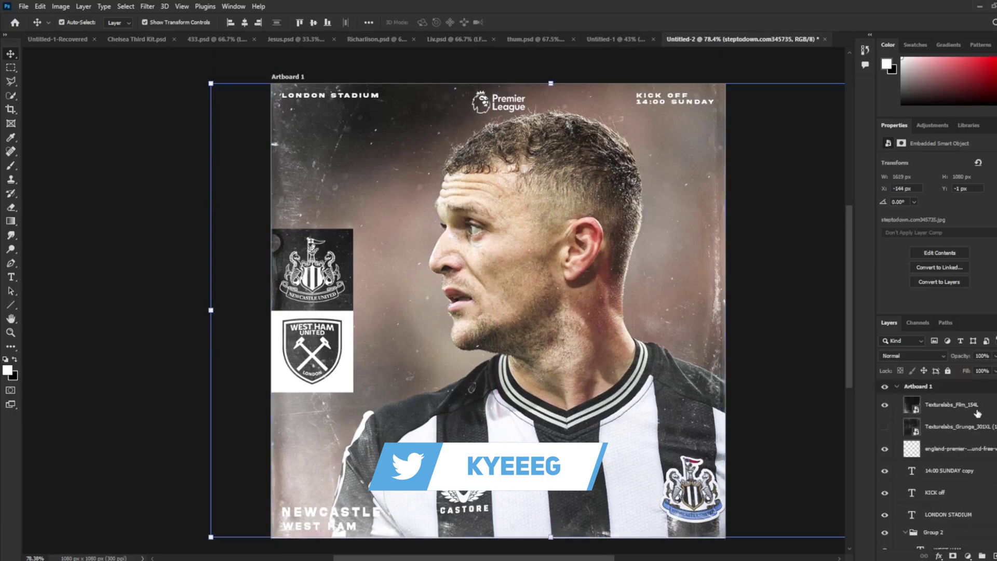
pyautogui.keyDown('shift'); pyautogui.click(977, 413); pyautogui.keyUp('shift')
pyautogui.hotkey('ctrl', 'g')
pyautogui.rightClick(951, 405)
pyautogui.click(873, 258)
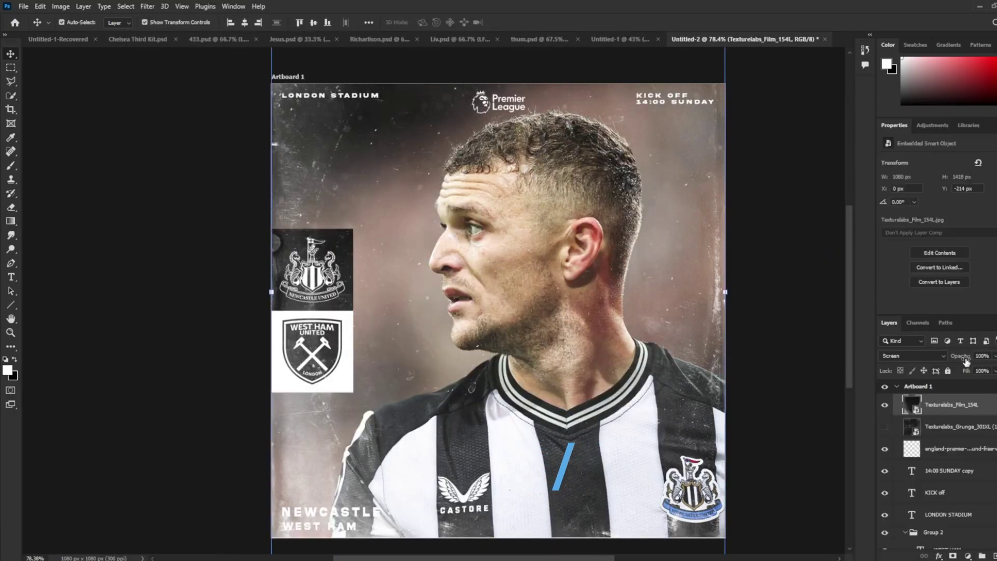
# Stretch Texturelabs_Grunge_182L wider than the artboard in Color Dodge, and nudge the player photo right.
pyautogui.hotkey('ctrl', '-')
pyautogui.moveTo(655, 317); pyautogui.dragTo(734, 318)
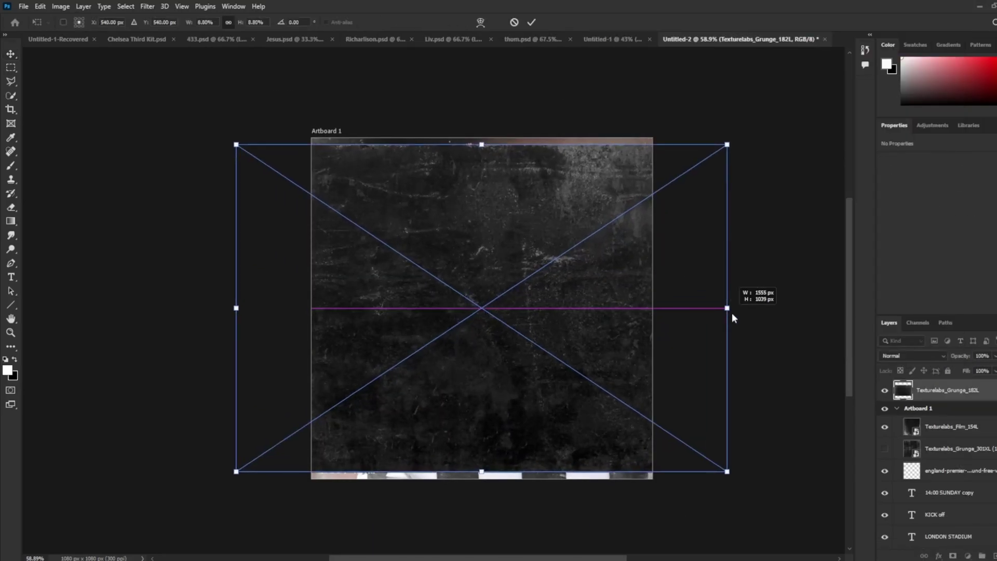
pyautogui.press('Return')
pyautogui.click(911, 356)
pyautogui.click(899, 402)
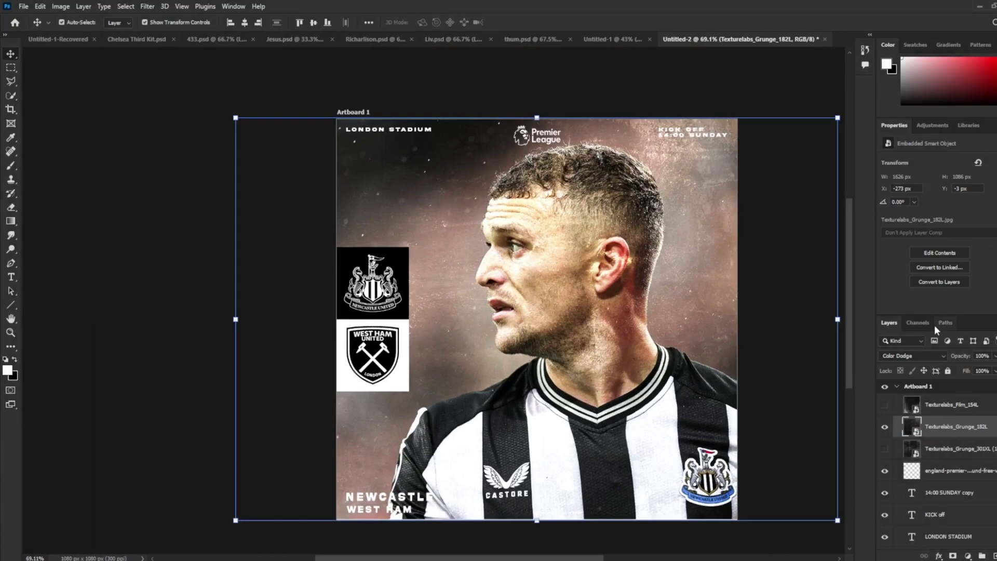
pyautogui.moveTo(487, 540); pyautogui.dragTo(499, 540)
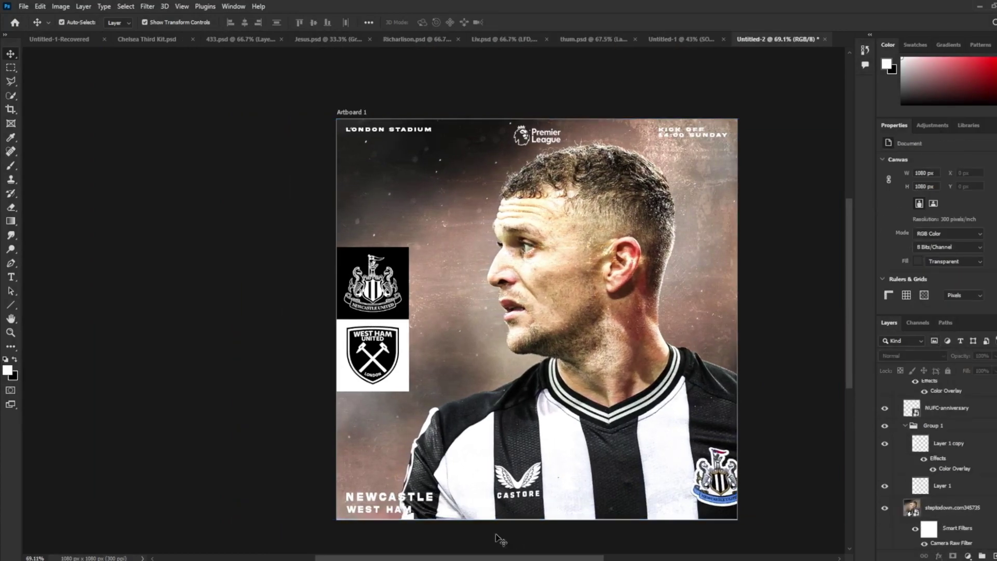
# Group every design layer into Group 3 and convert it to a smart object.
pyautogui.hotkey('ctrl', 't')
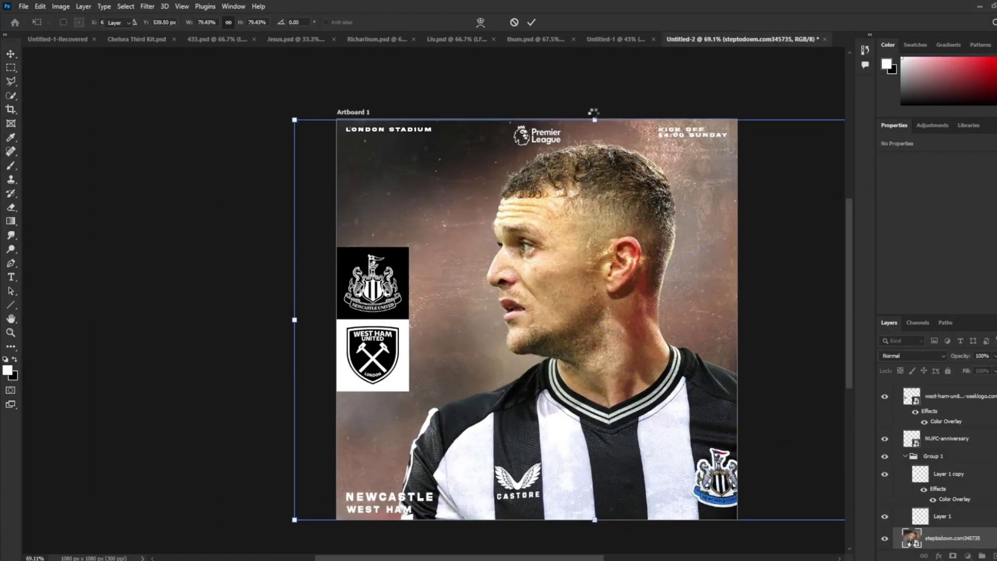
pyautogui.click(948, 402)
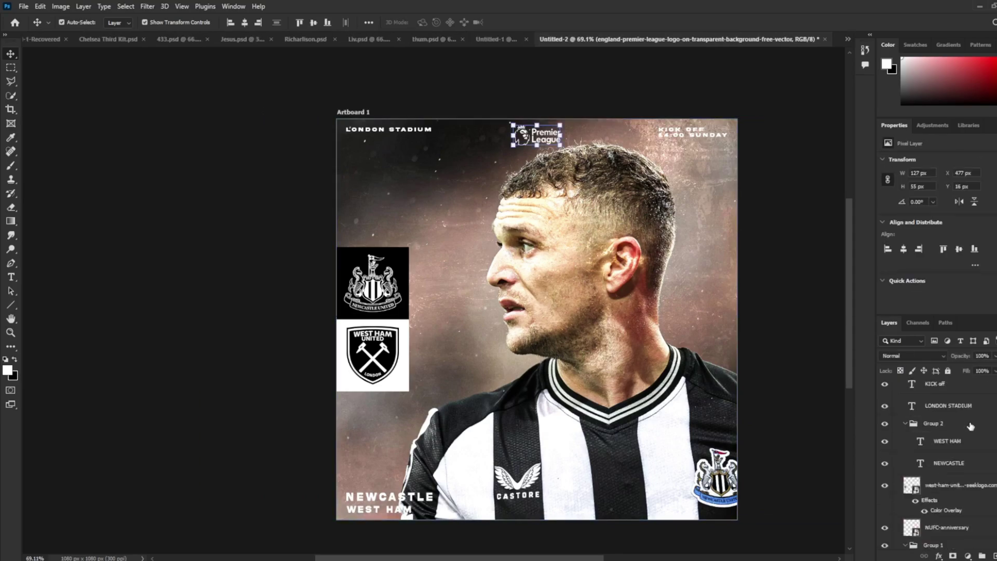
pyautogui.hotkey('ctrl', 'g')
pyautogui.rightClick(930, 401)
pyautogui.click(886, 256)
# In Camera Raw, set Temperature -10, Contrast +23, Highlights -16, Shadows -39, and Vibrance -20.
pyautogui.click(147, 7)
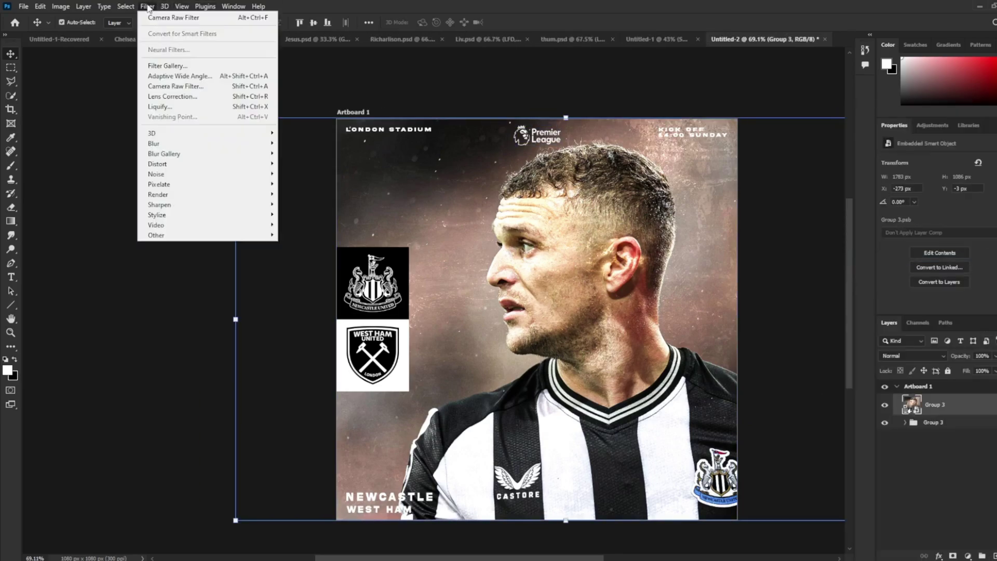
pyautogui.press('Escape')
pyautogui.hotkey('ctrl', 'shift', 'a')
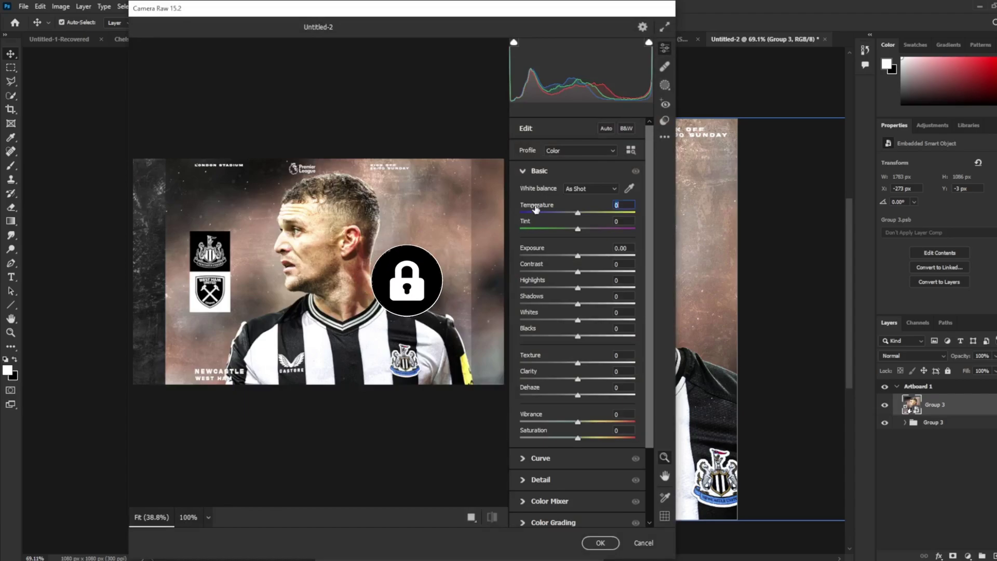
pyautogui.click(532, 264)
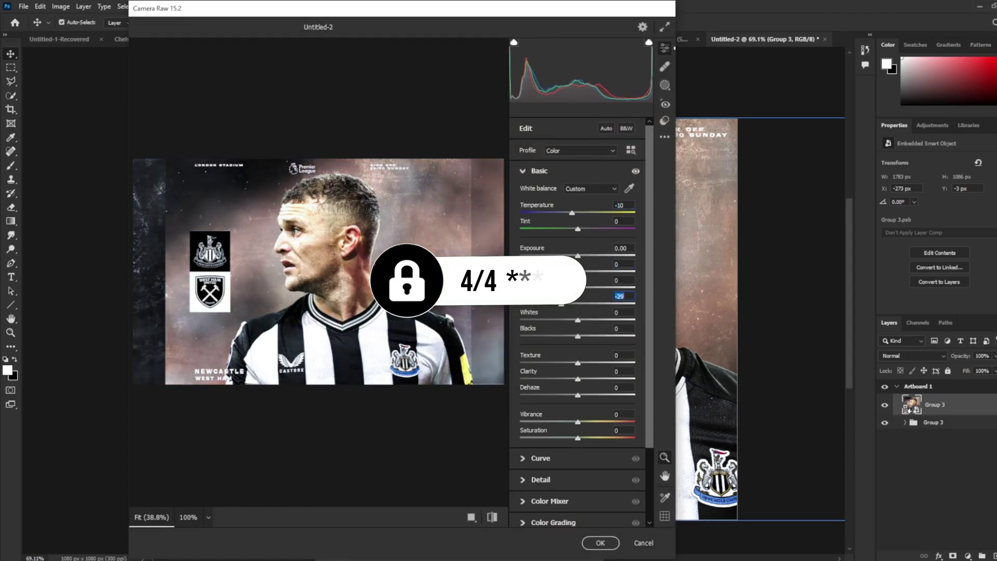
pyautogui.hotkey('shift', 'Down')
pyautogui.click(542, 263)
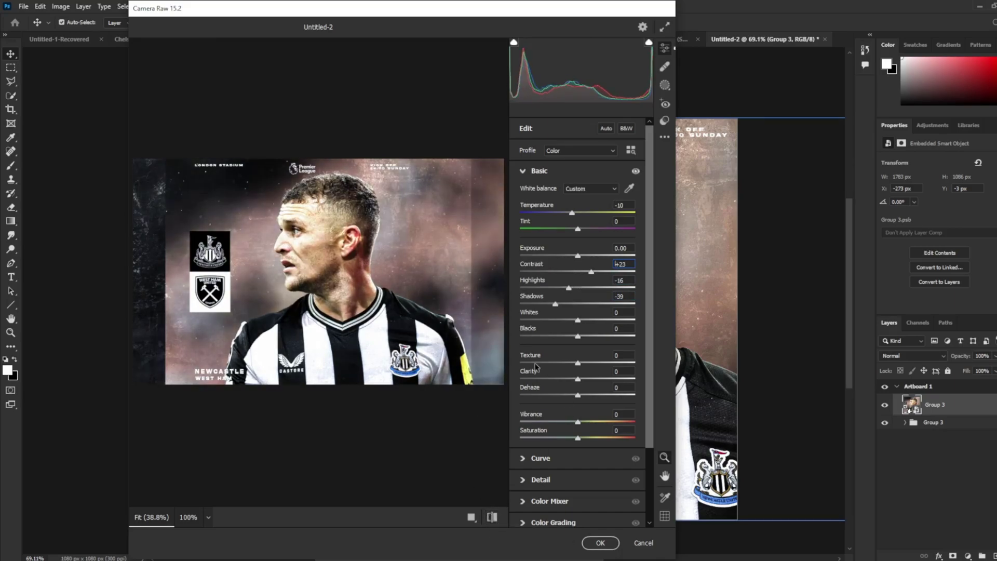
pyautogui.scroll(3, 368, 340)
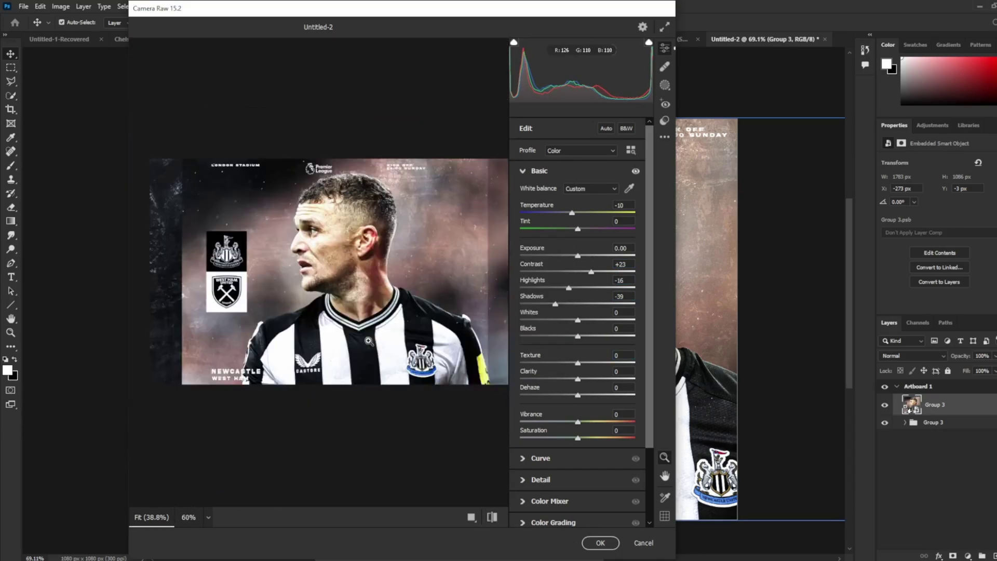
pyautogui.moveTo(532, 355)
pyautogui.mouseDown()
pyautogui.moveTo(555, 358)
pyautogui.moveTo(544, 373)
pyautogui.mouseUp()
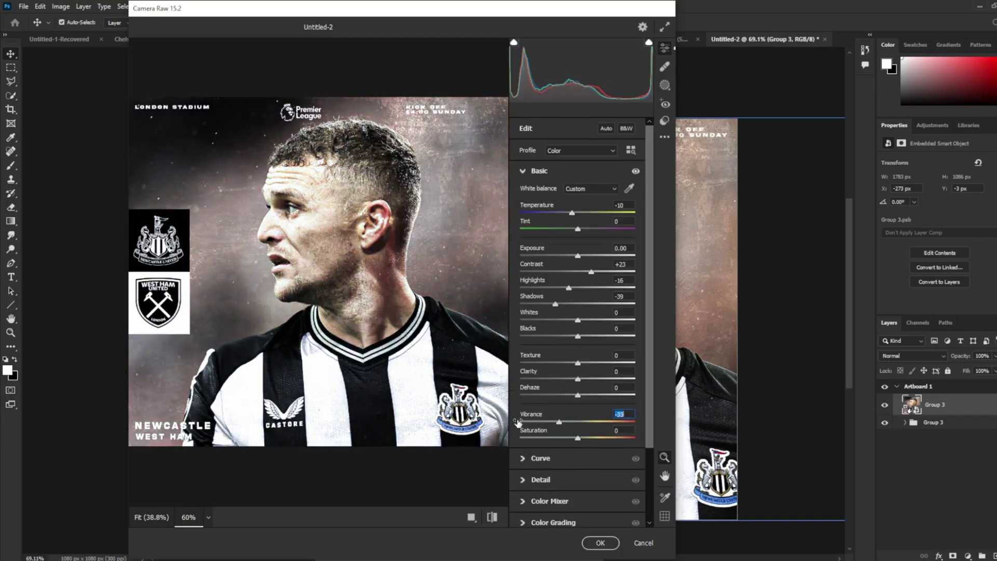
pyautogui.write('0')
pyautogui.scroll(-3, 636, 439)
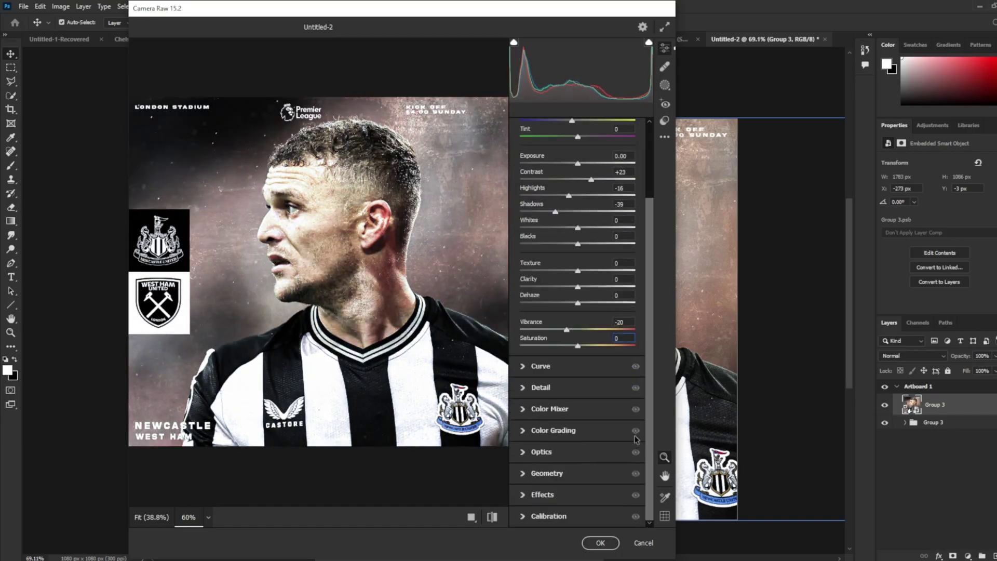